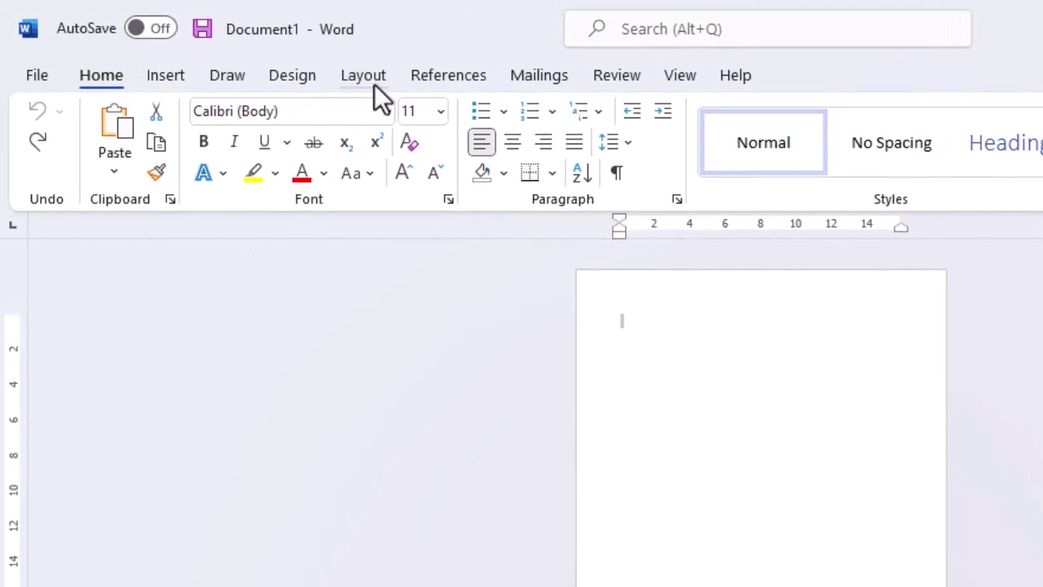
Apply Narrow margins of 1.27 cm on every side to the A4 page
{"action": "left_click", "coordinate": [374, 84]}
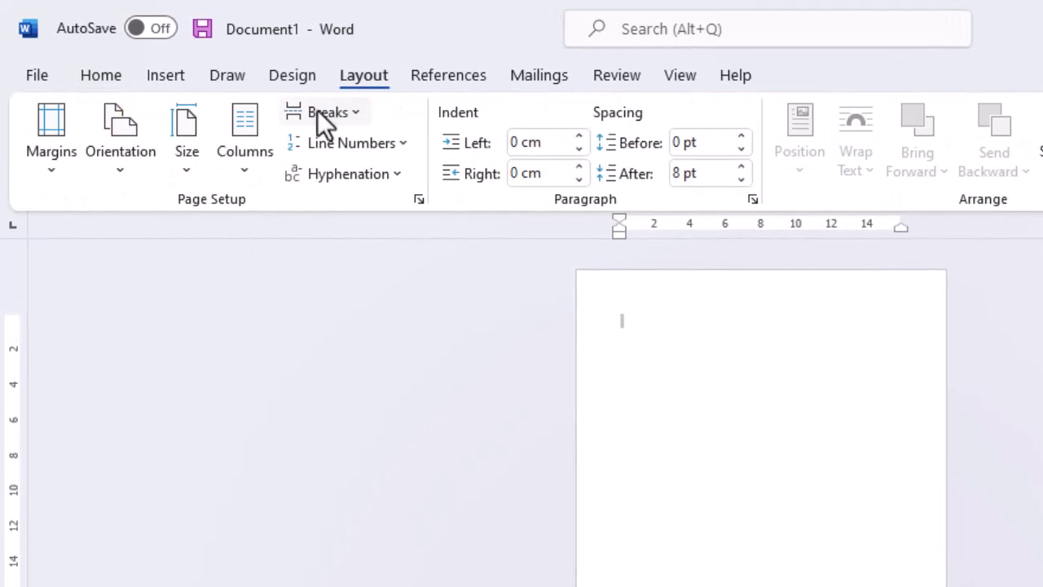
{"action": "left_click", "coordinate": [182, 175]}
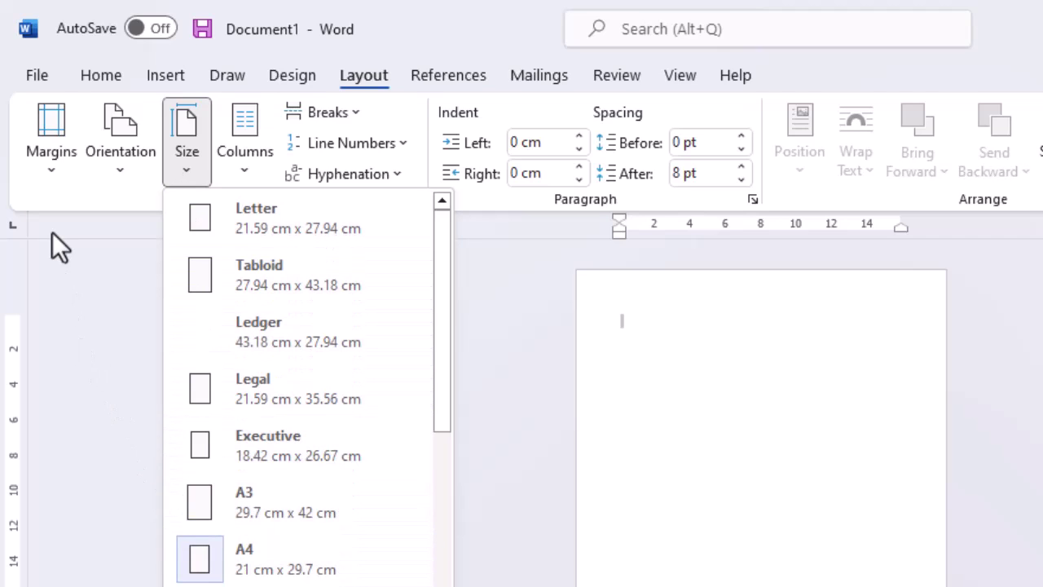
{"action": "left_click", "coordinate": [47, 174]}
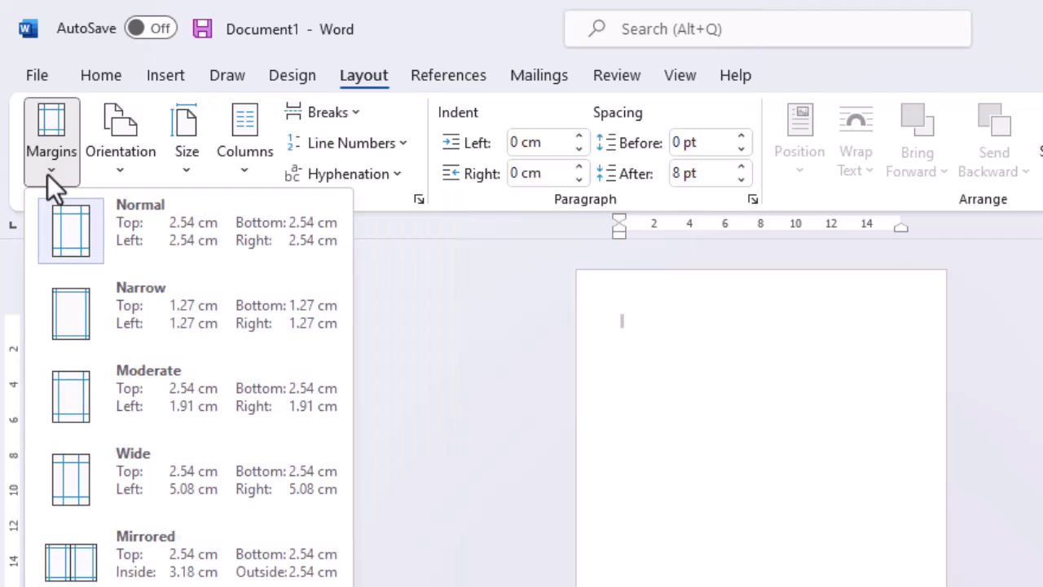
{"action": "left_click", "coordinate": [55, 319]}
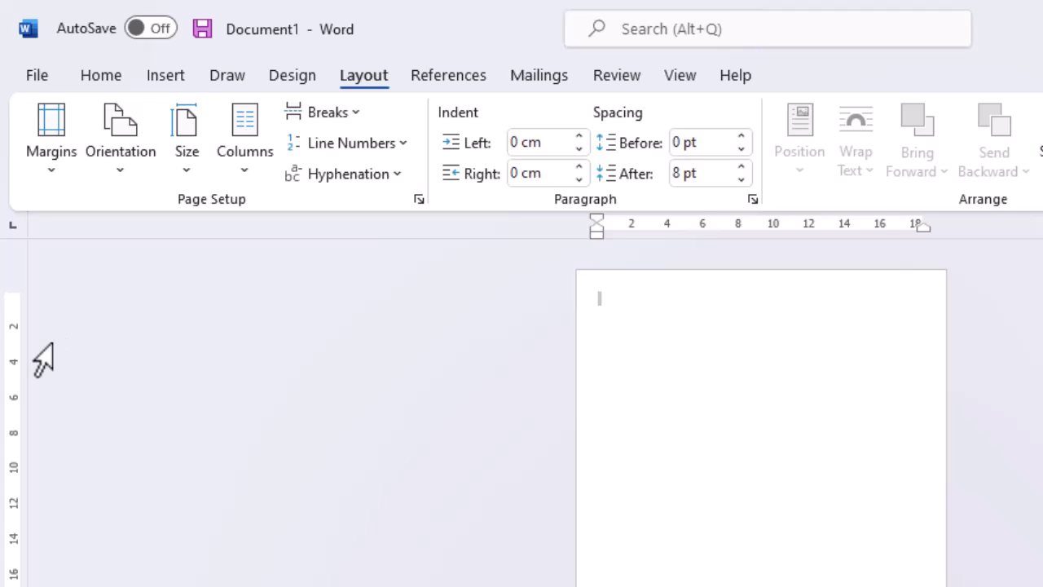
Draw a rectangle over the page, fill it light grey and remove its outline
{"action": "left_click", "coordinate": [157, 71]}
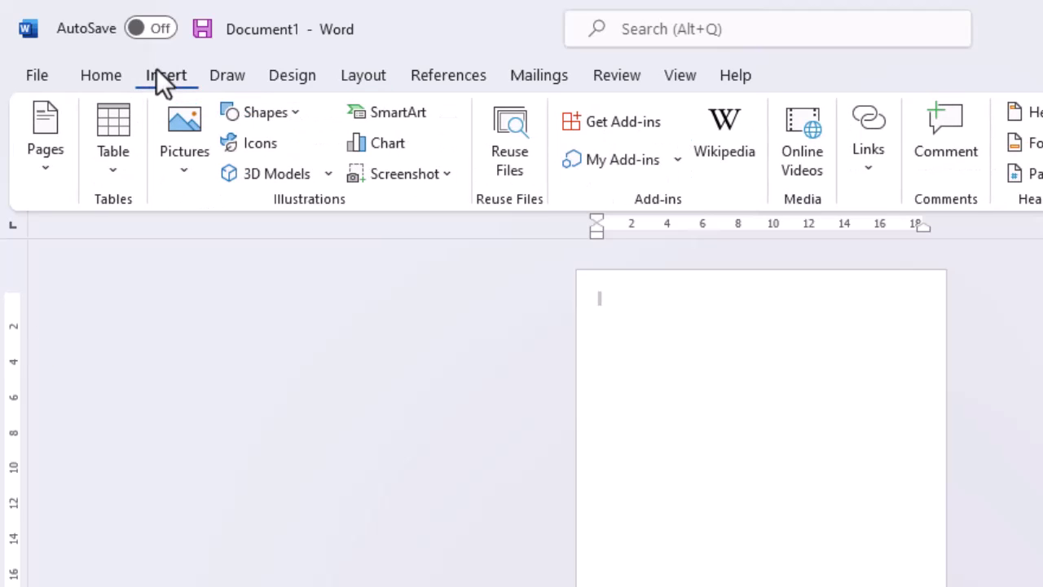
{"action": "left_click", "coordinate": [290, 113]}
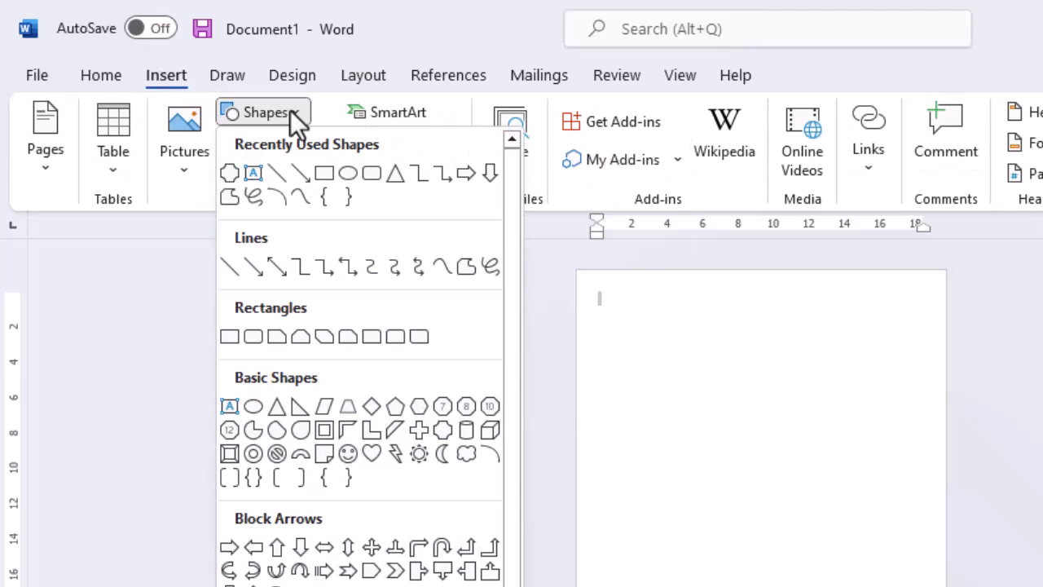
{"action": "left_click", "coordinate": [229, 336]}
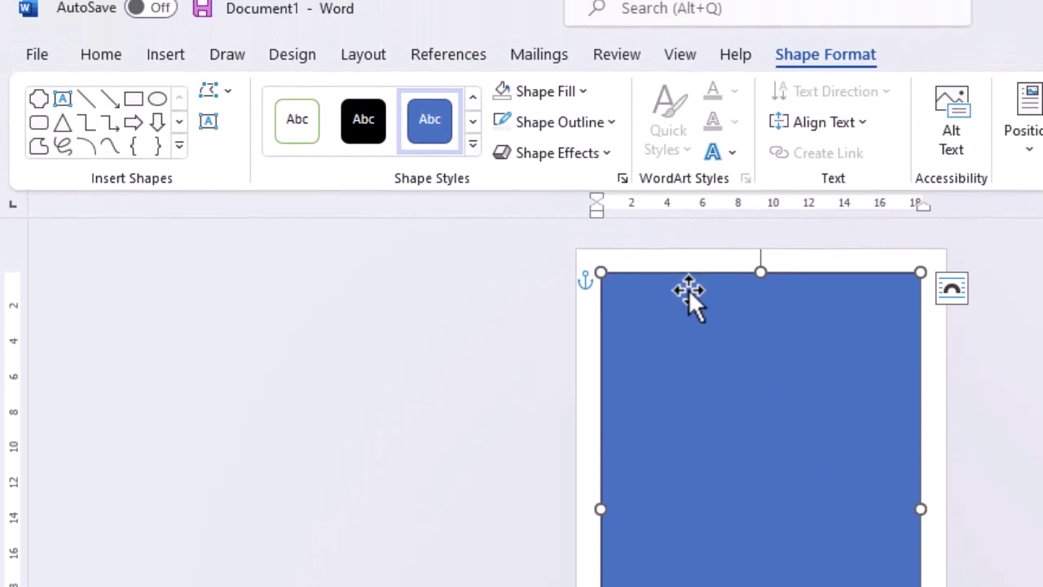
{"action": "left_click", "coordinate": [584, 96]}
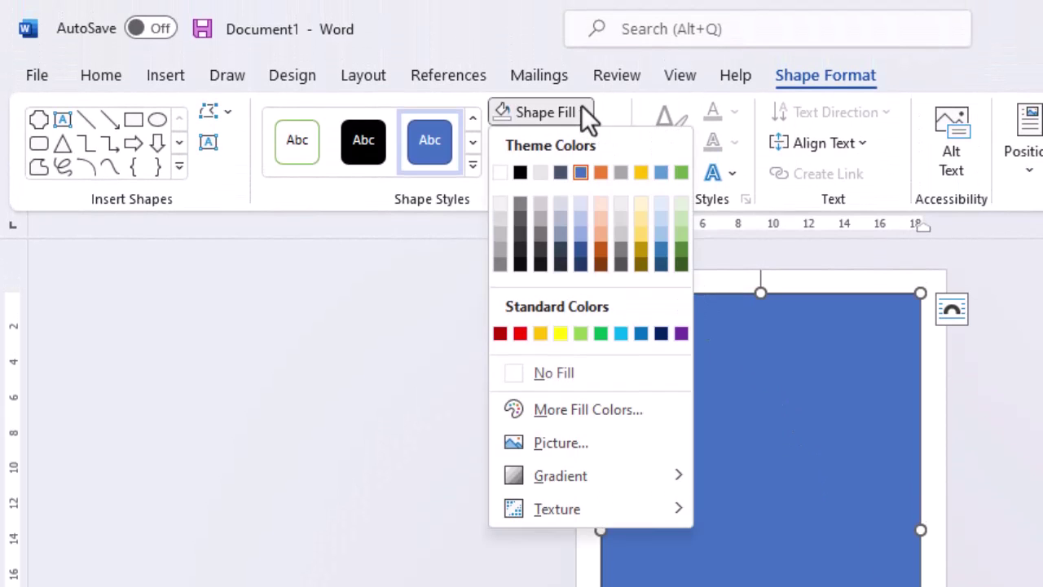
{"action": "left_click", "coordinate": [620, 201]}
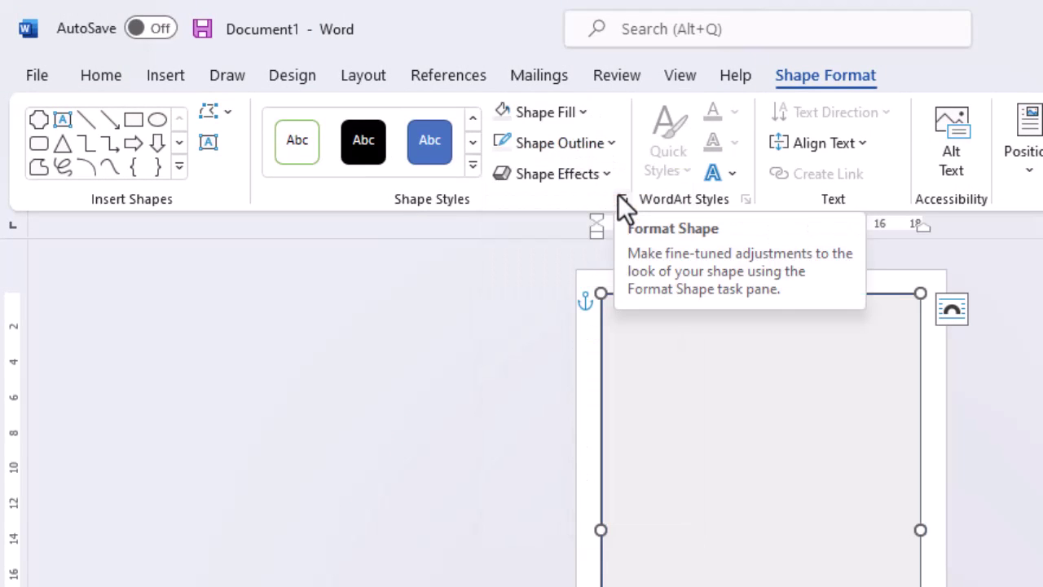
{"action": "left_click", "coordinate": [603, 143]}
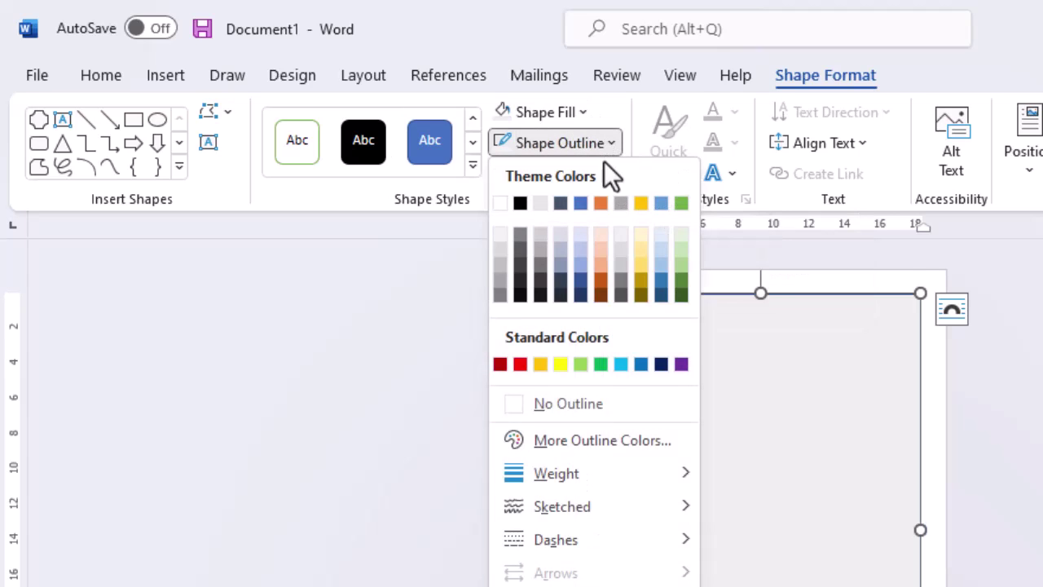
{"action": "left_click", "coordinate": [587, 403]}
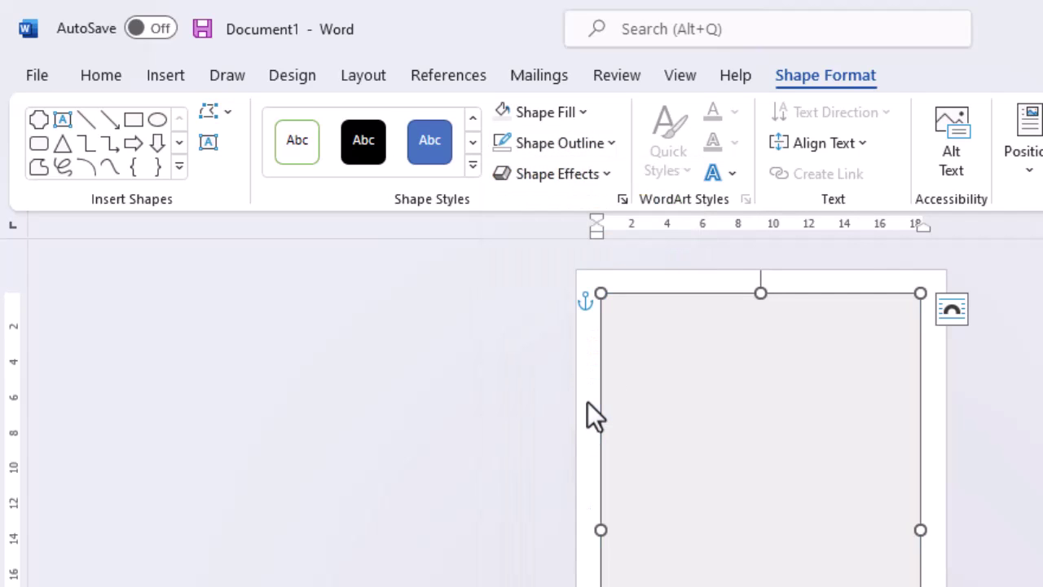
{"action": "left_click", "coordinate": [962, 339]}
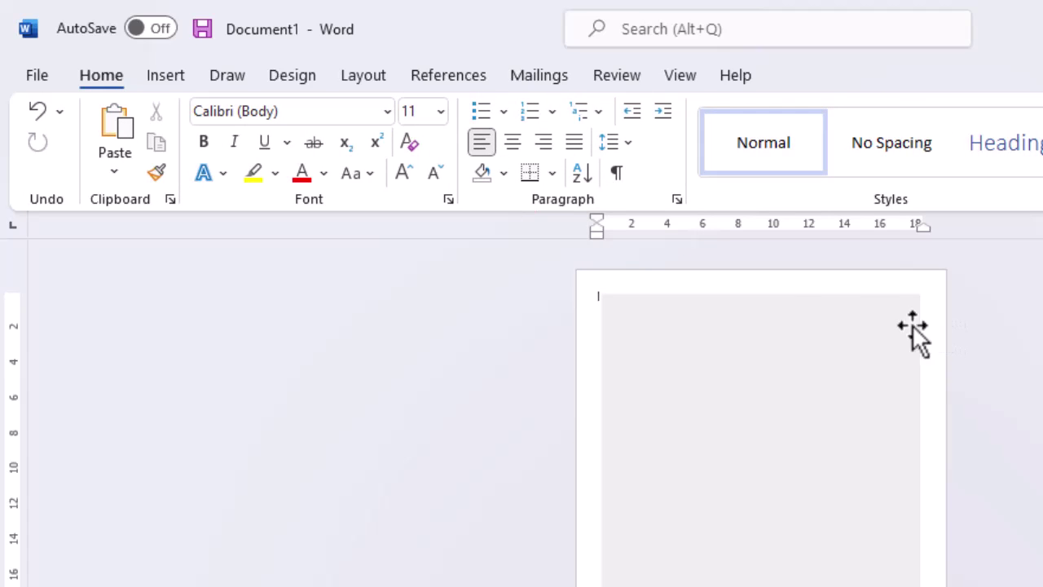
Draw a plaque shape over the grey rectangle and centre it on the page
{"action": "left_click", "coordinate": [155, 74]}
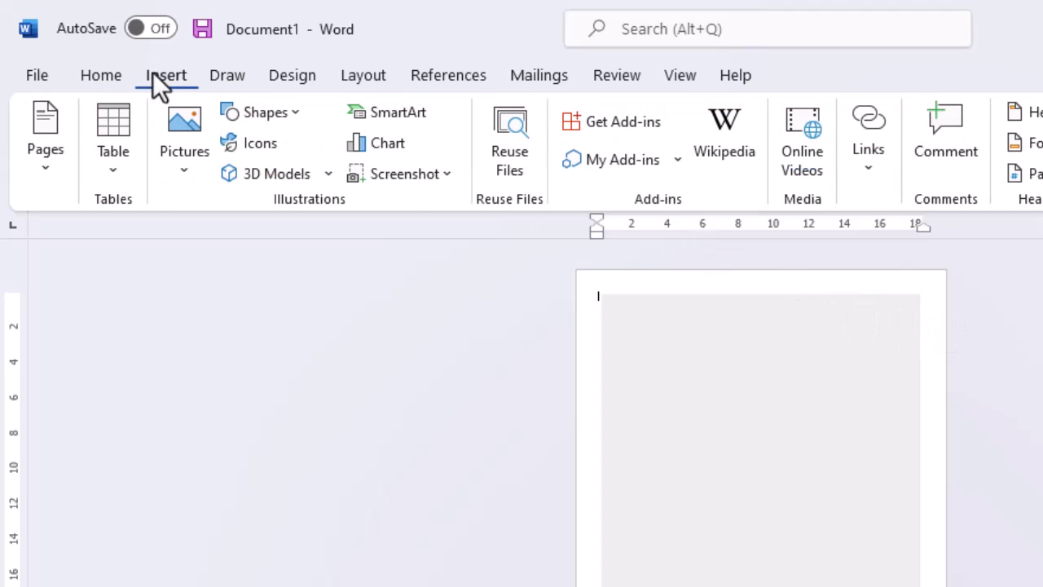
{"action": "left_click", "coordinate": [269, 112]}
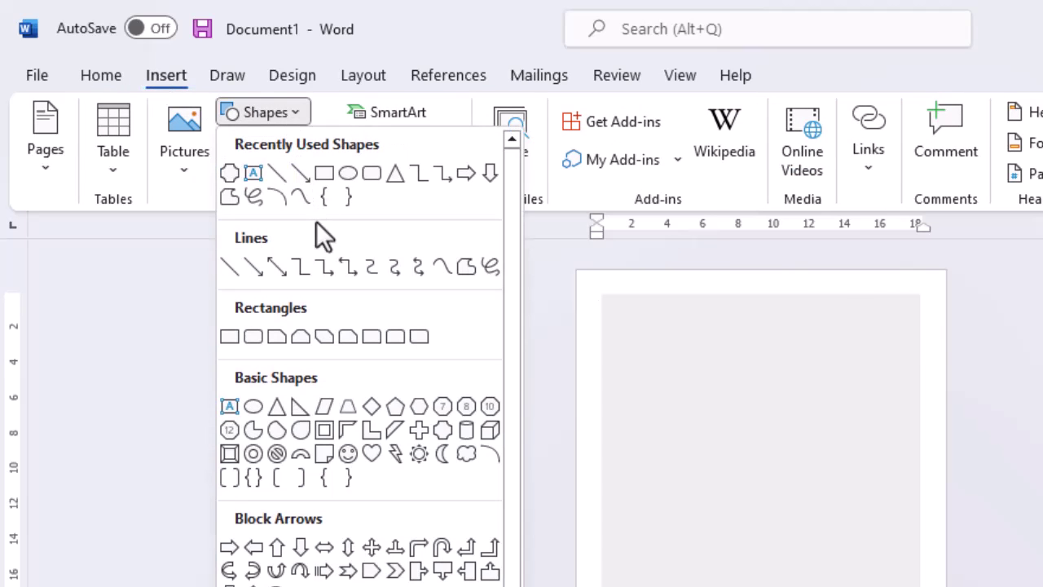
{"action": "left_click", "coordinate": [440, 431]}
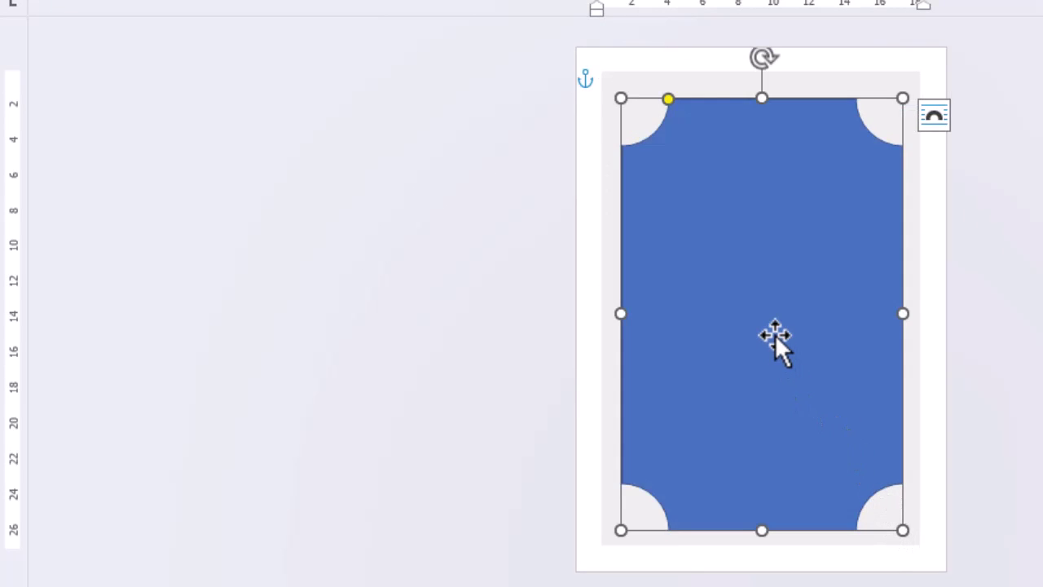
{"action": "left_click_drag", "start_coordinate": [775, 332], "coordinate": [771, 311]}
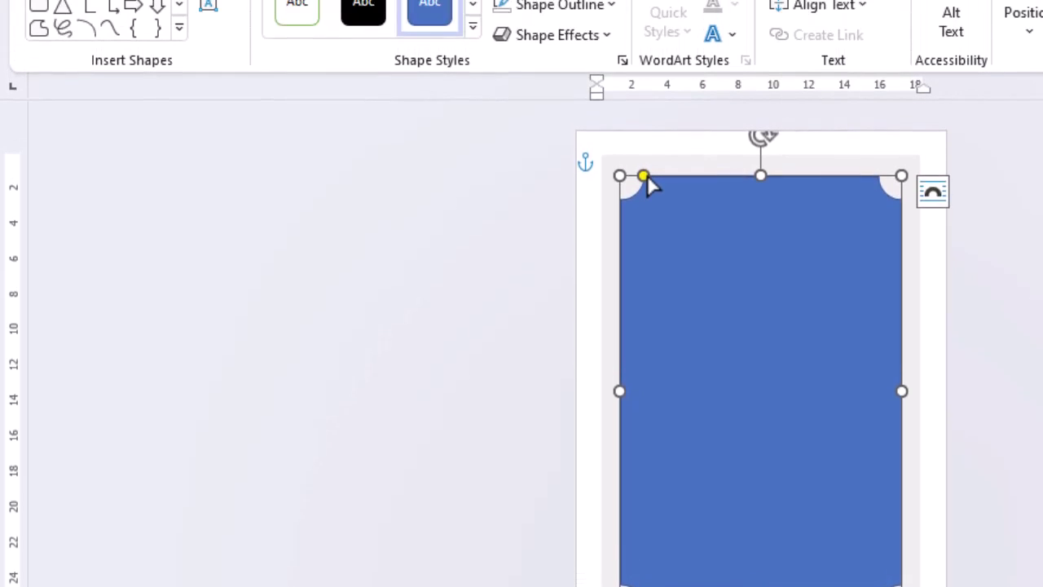
Set the plaque to No Fill with a 6 pt White, Background 1, Darker 5% outline
{"action": "left_click", "coordinate": [579, 111]}
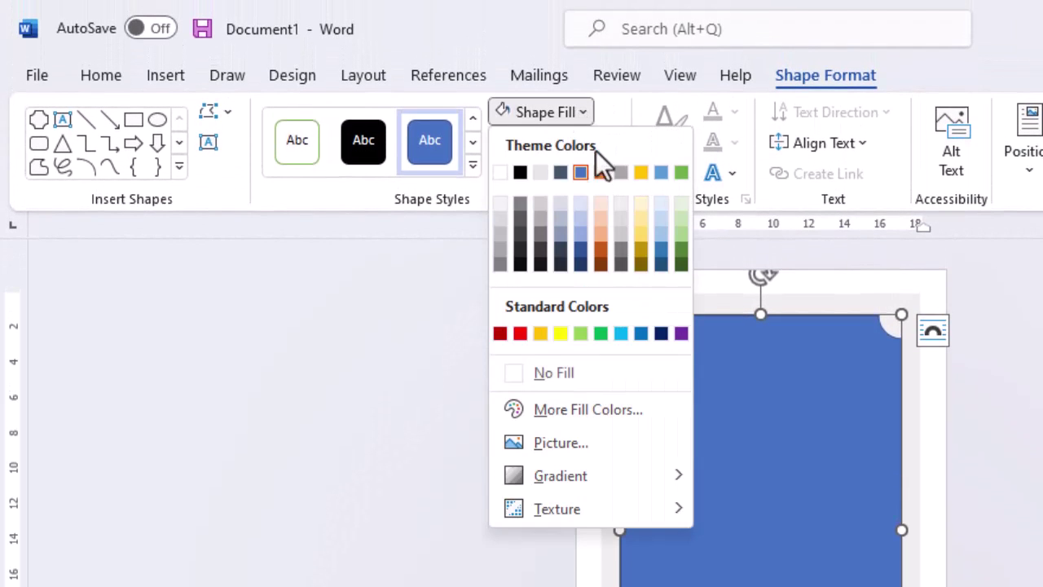
{"action": "left_click", "coordinate": [576, 375]}
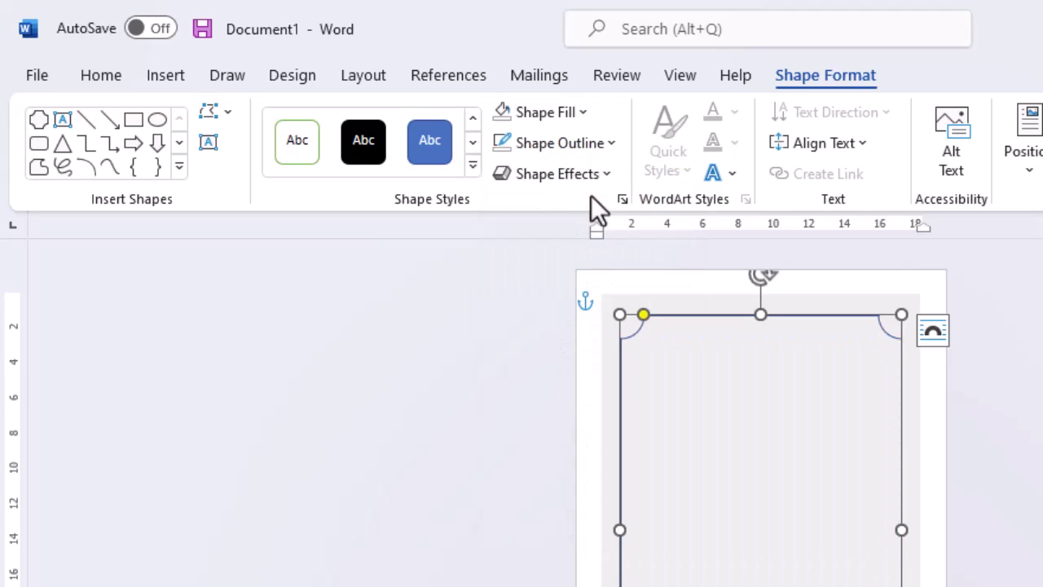
{"action": "left_click", "coordinate": [603, 143]}
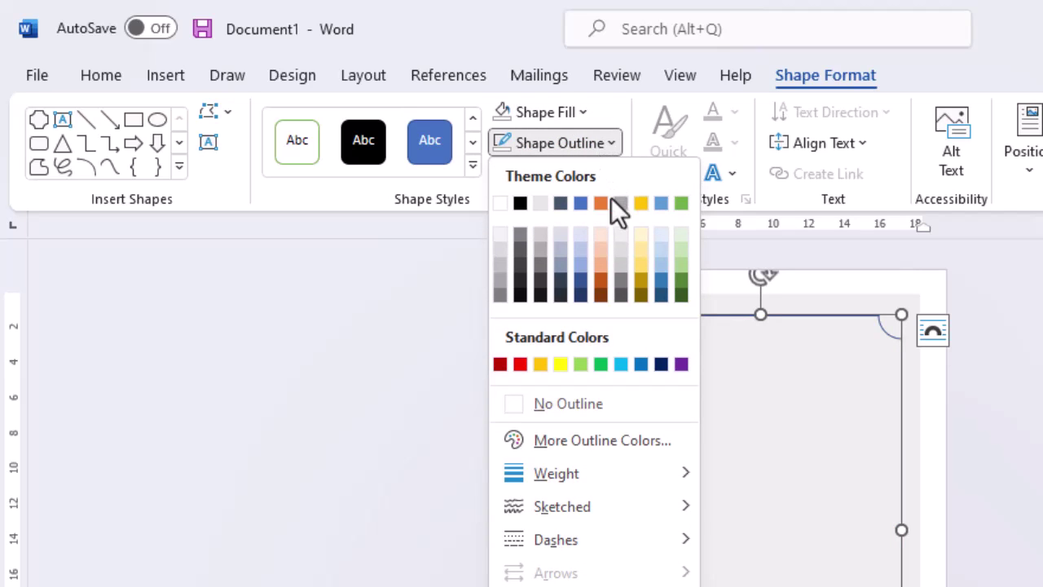
{"action": "left_click", "coordinate": [497, 232]}
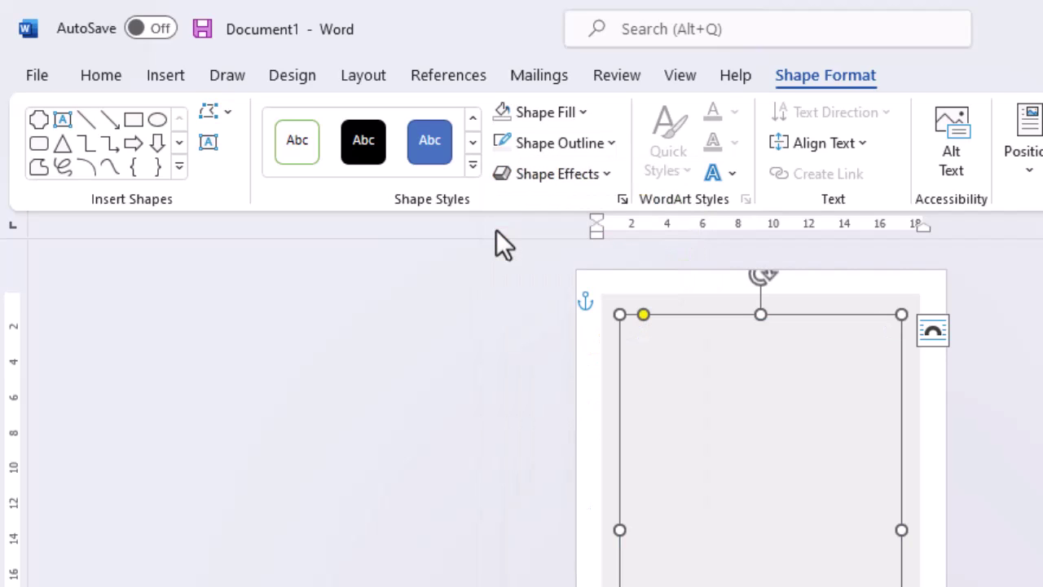
{"action": "left_click", "coordinate": [607, 144]}
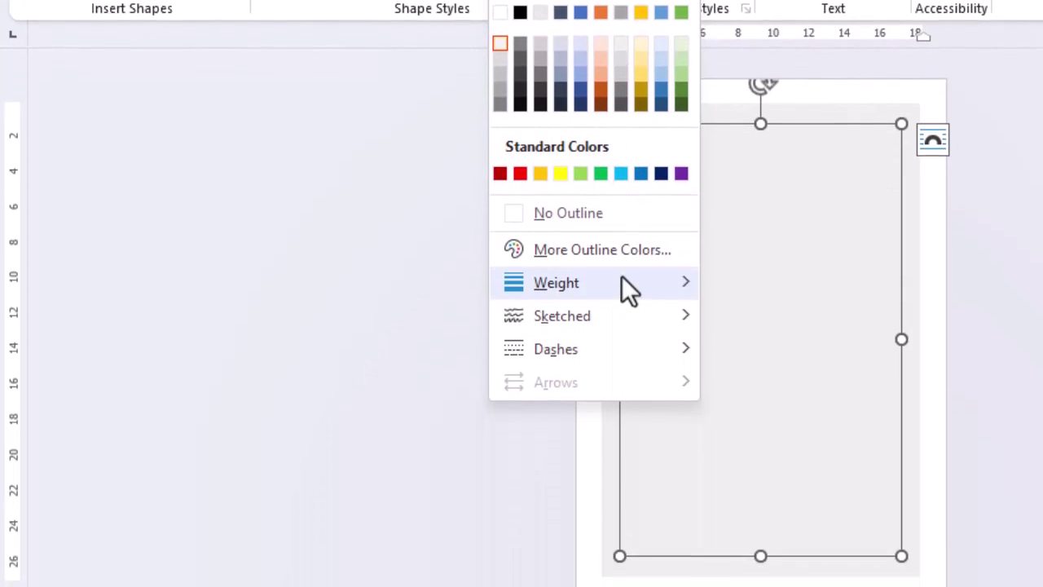
{"action": "mouse_move", "coordinate": [664, 445]}
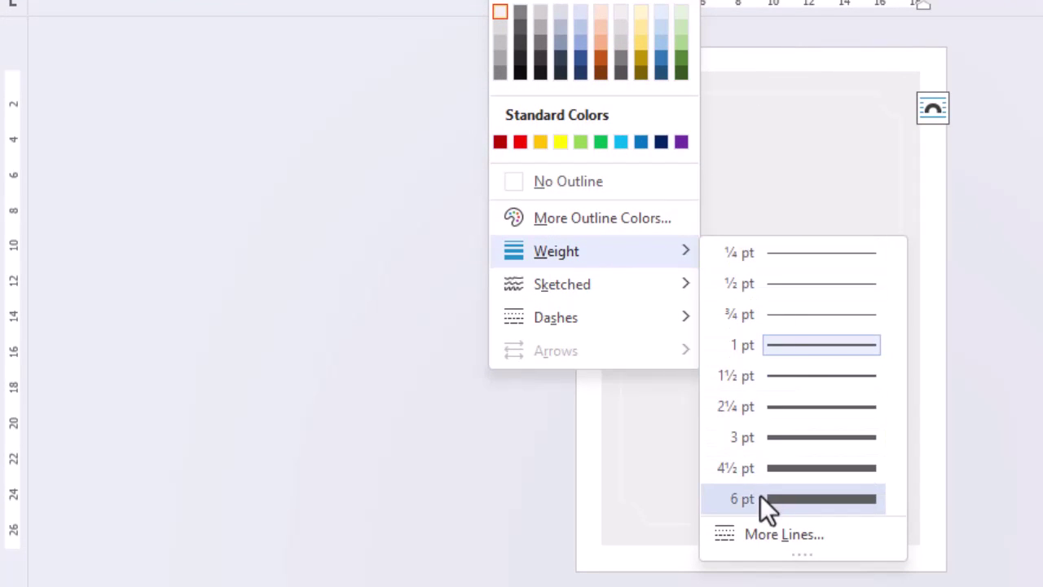
{"action": "left_click", "coordinate": [760, 496]}
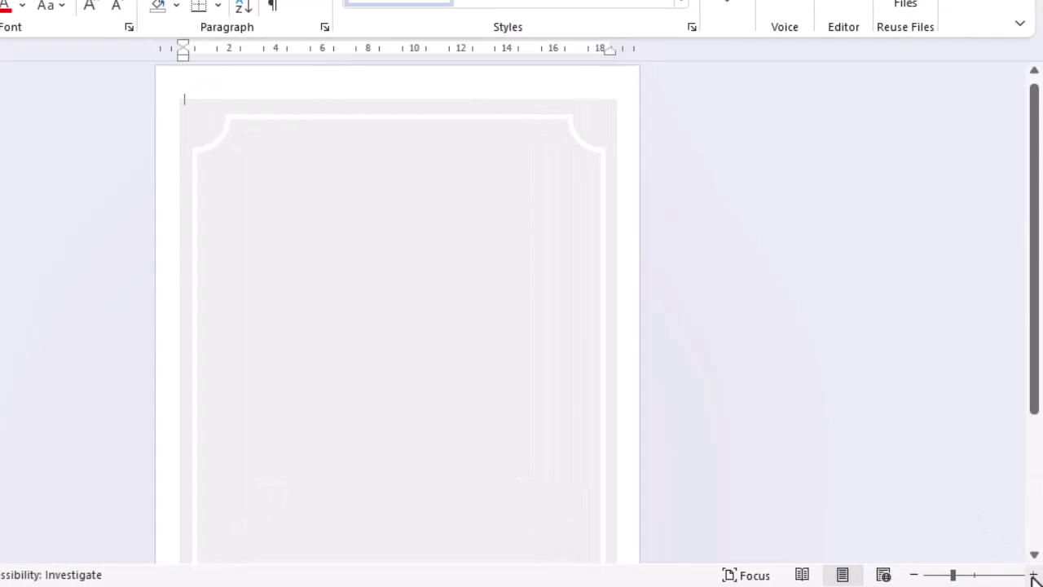
{"action": "left_click", "coordinate": [1033, 575]}
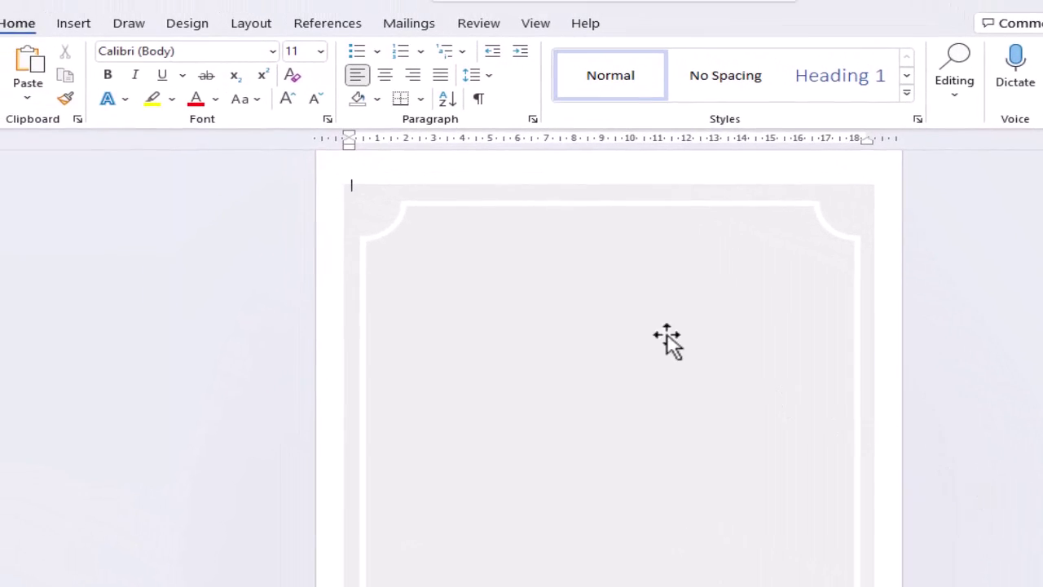
Zoom in and add a simple text box reading BARBER at the top of the plaque
{"action": "left_click", "coordinate": [80, 31]}
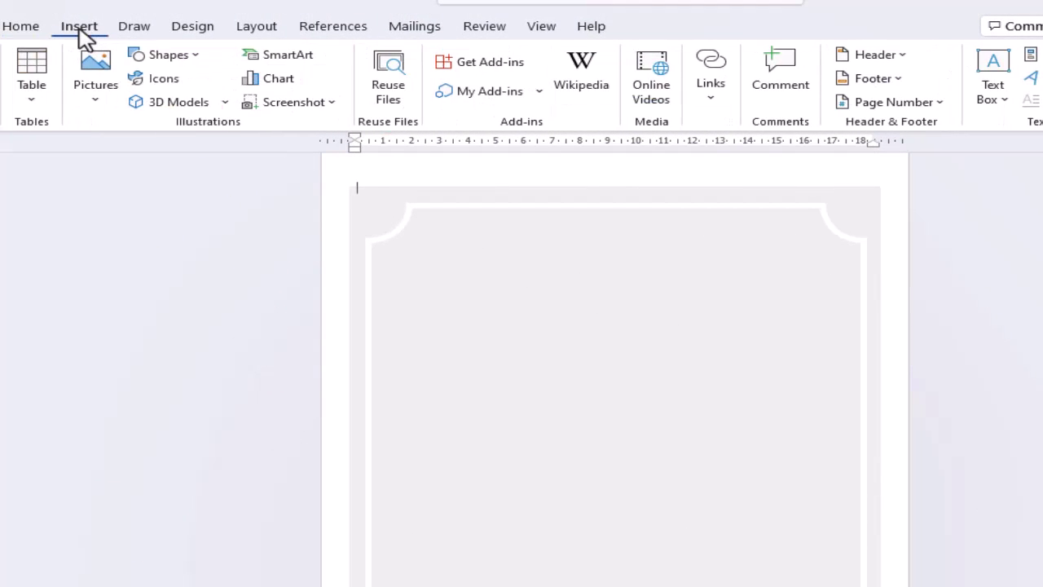
{"action": "left_click", "coordinate": [996, 72]}
{"action": "left_click", "coordinate": [899, 228]}
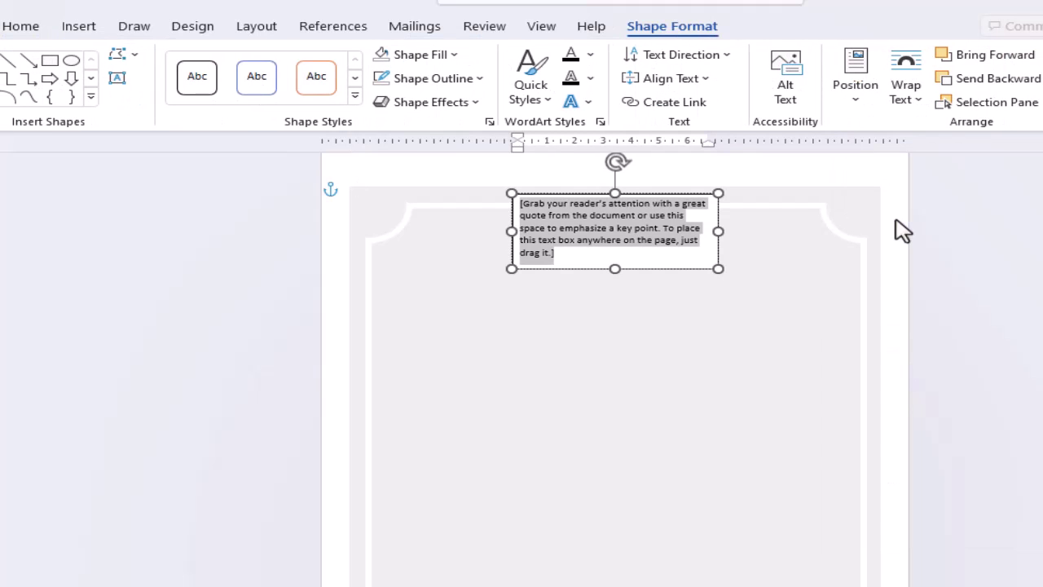
{"action": "type", "text": "BARBER"}
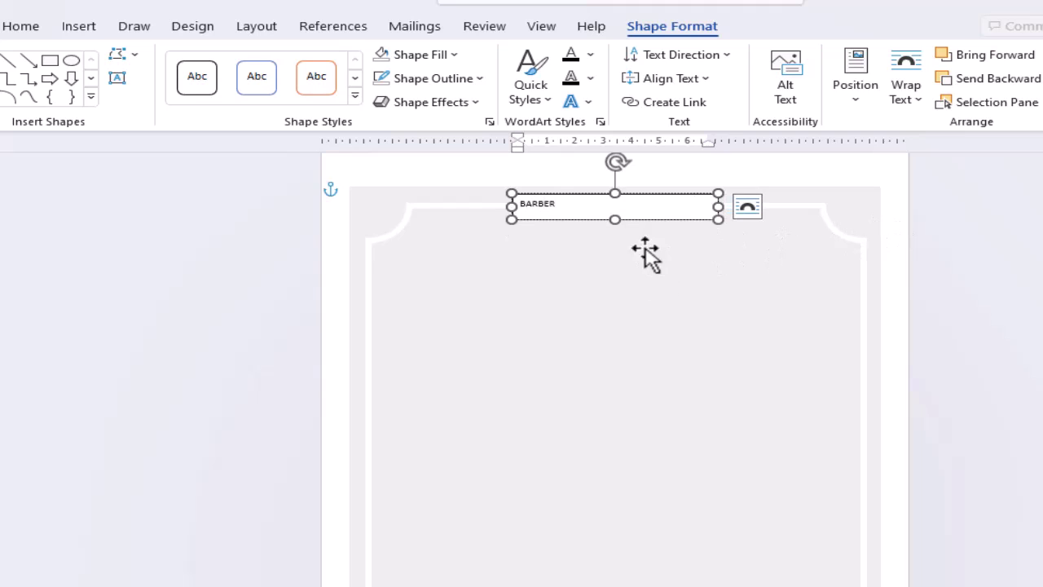
{"action": "left_click", "coordinate": [628, 220]}
Format the BARBER text in Algerian at 48 pt
{"action": "left_click", "coordinate": [26, 26]}
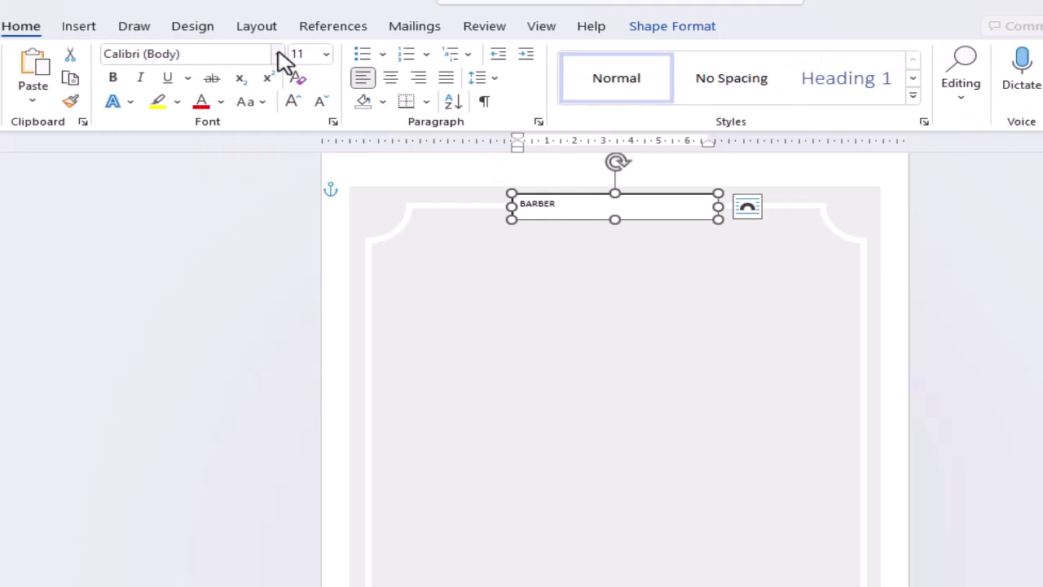
{"action": "left_click", "coordinate": [278, 54]}
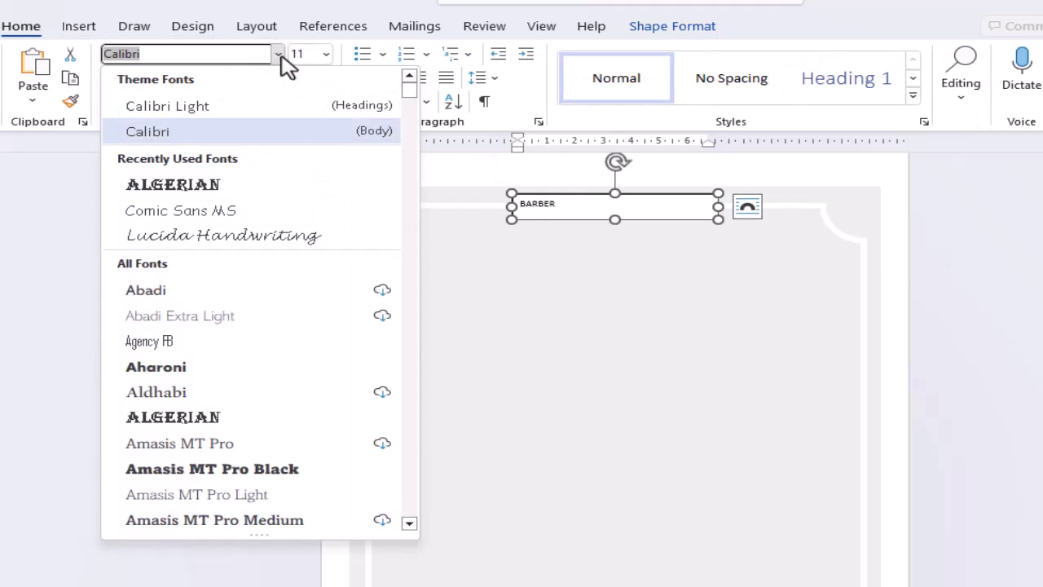
{"action": "left_click", "coordinate": [249, 427]}
{"action": "left_click", "coordinate": [326, 53]}
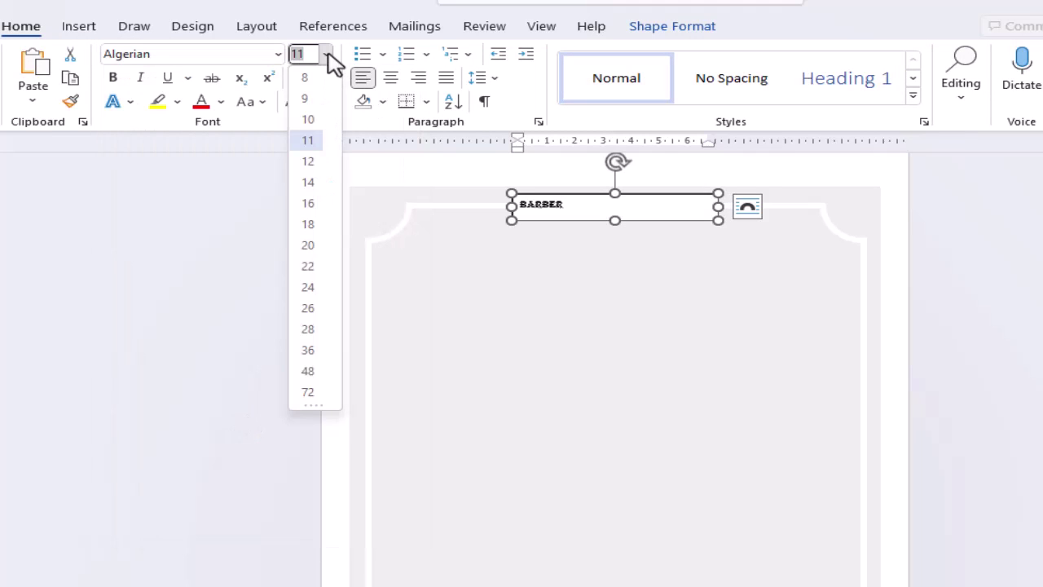
{"action": "left_click", "coordinate": [308, 371]}
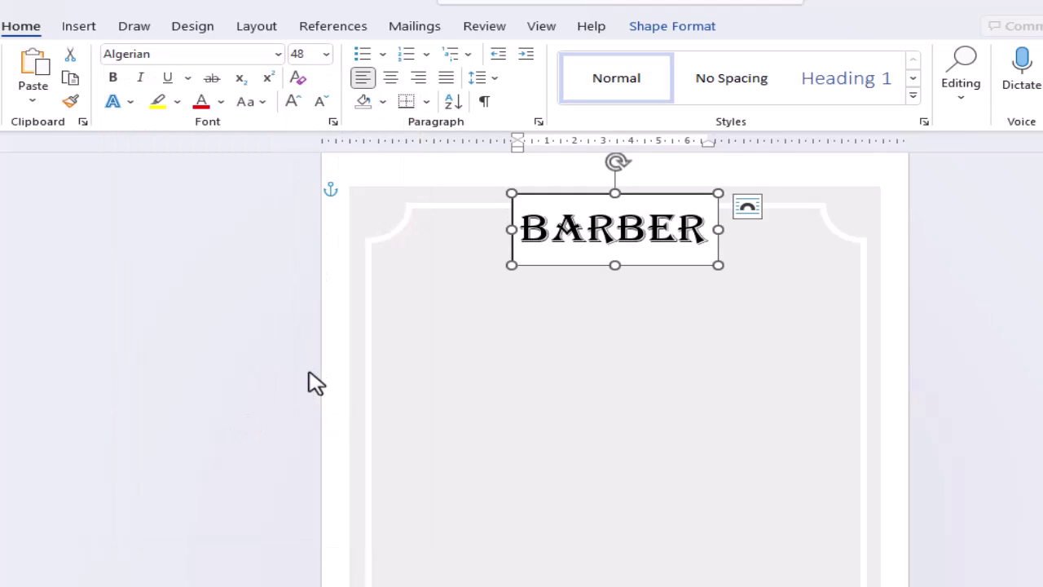
Remove the BARBER box's fill and outline
{"action": "left_click", "coordinate": [648, 30]}
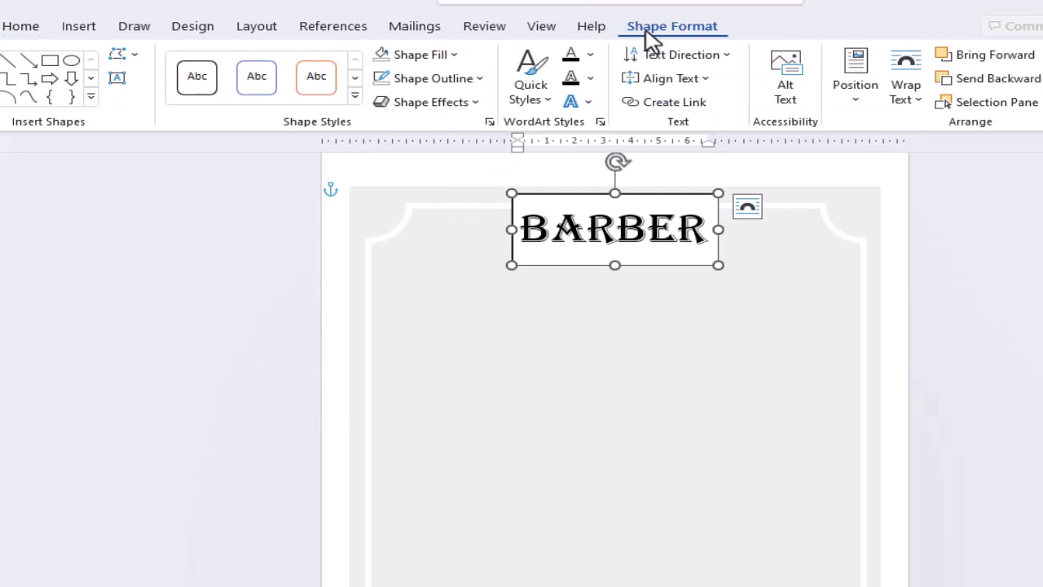
{"action": "left_click", "coordinate": [447, 59]}
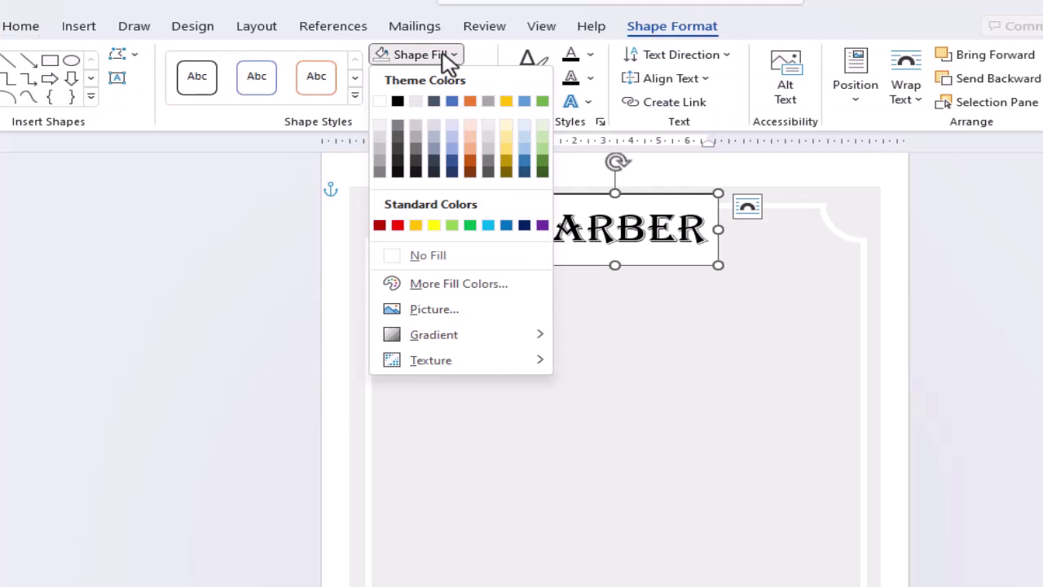
{"action": "left_click", "coordinate": [451, 259]}
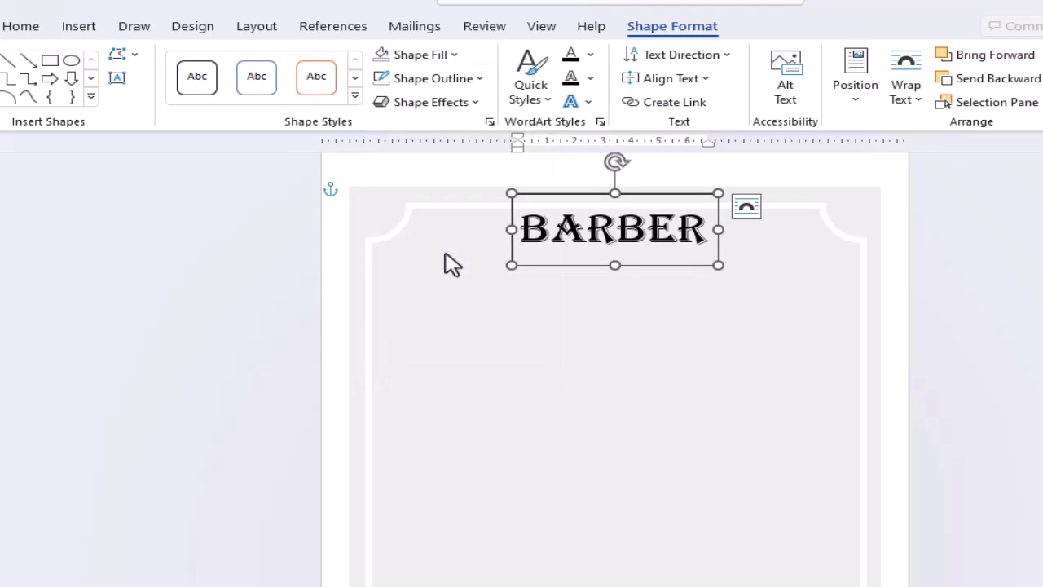
{"action": "left_click", "coordinate": [462, 80]}
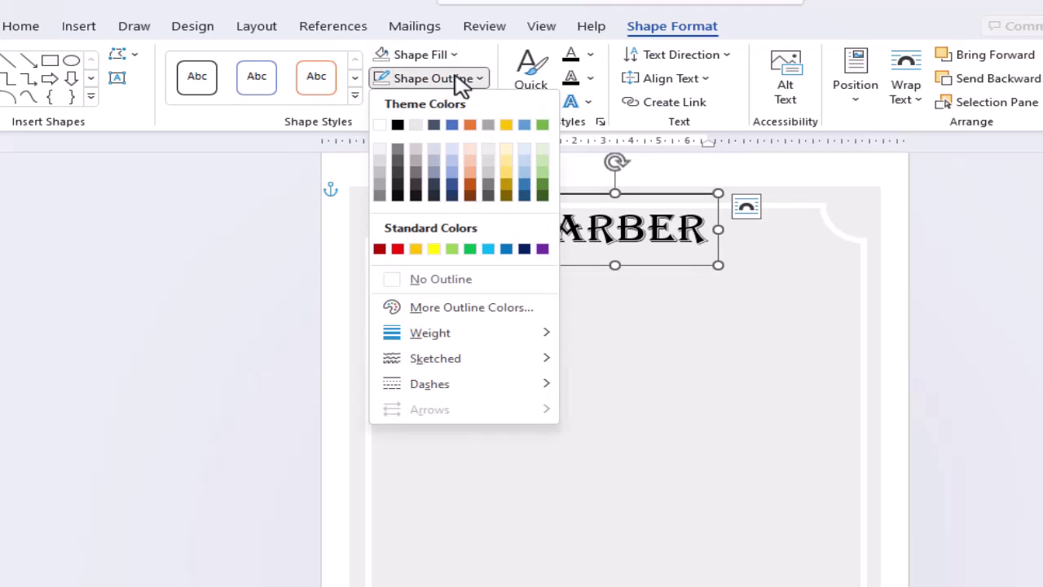
{"action": "left_click", "coordinate": [454, 289]}
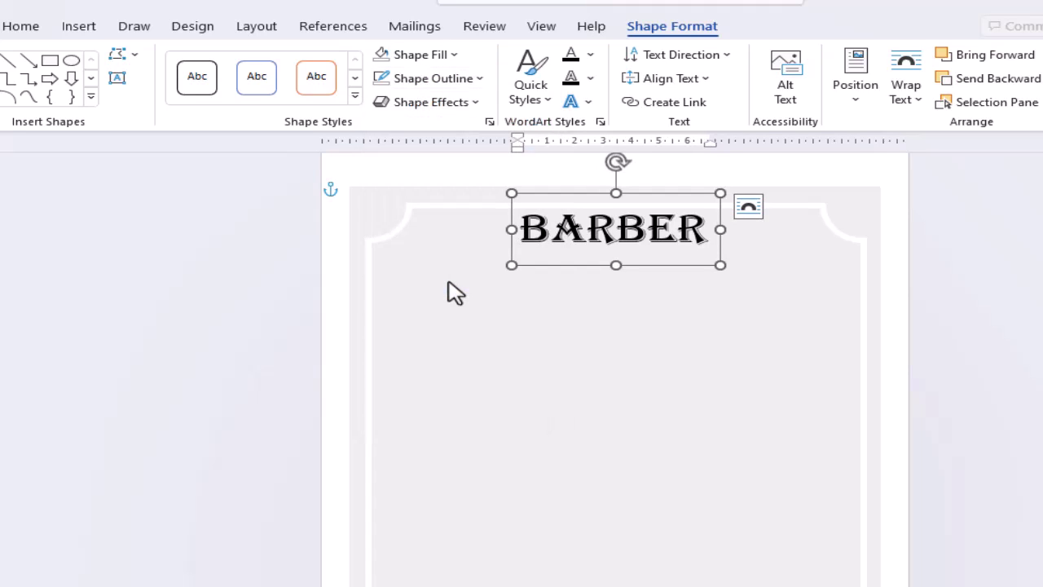
Apply the Deflate warp to BARBER and move it down, centred on the plaque
{"action": "left_click", "coordinate": [587, 103]}
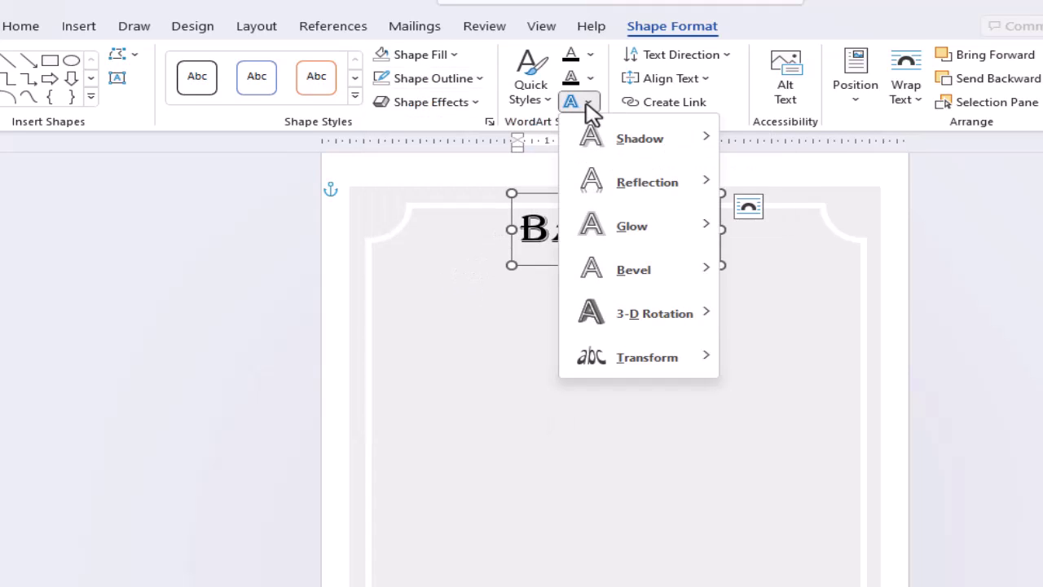
{"action": "mouse_move", "coordinate": [624, 361]}
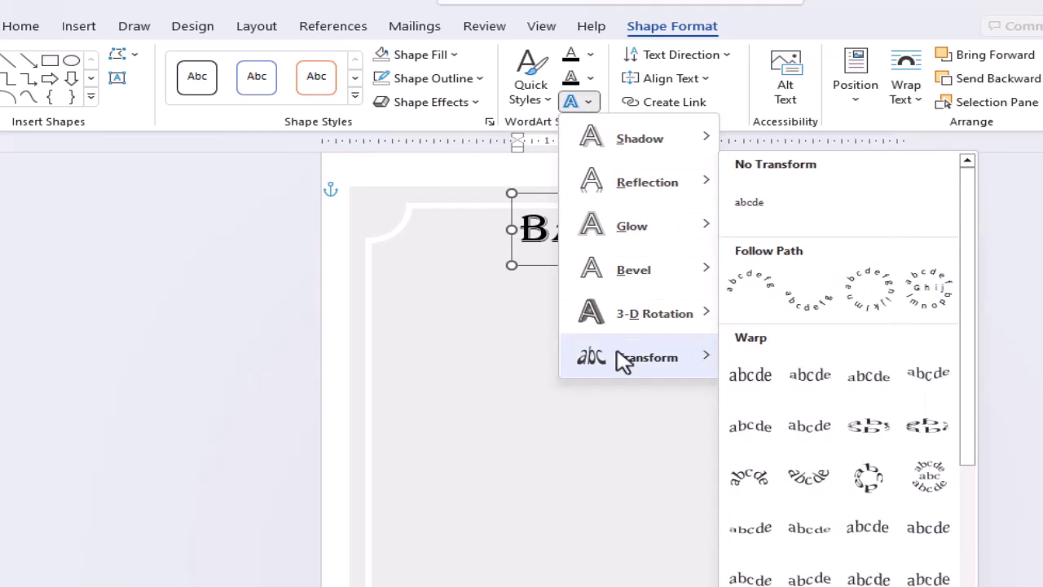
{"action": "scroll", "coordinate": [970, 376], "scroll_direction": "down", "scroll_amount": 1}
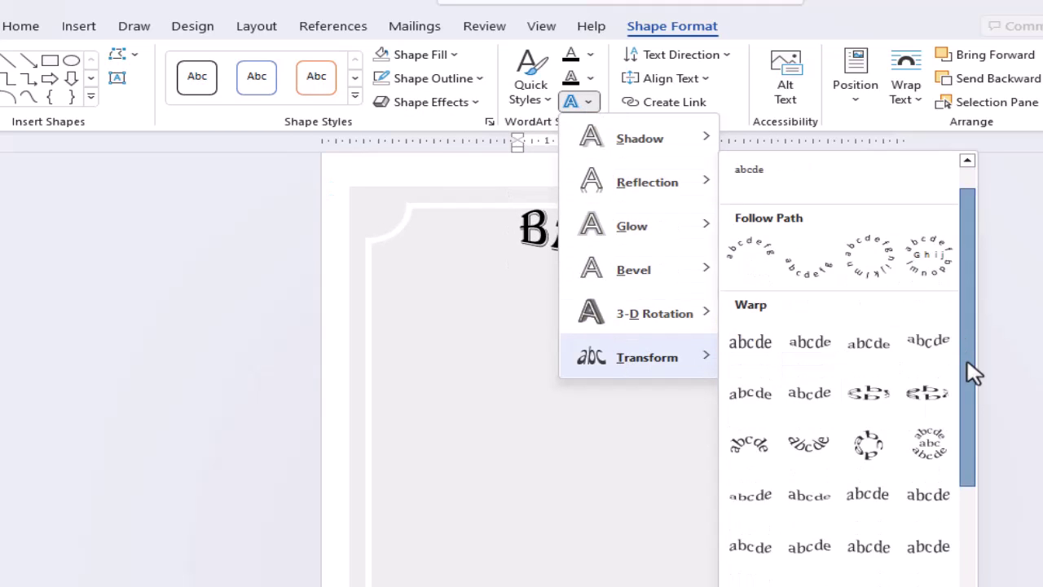
{"action": "left_click_drag", "start_coordinate": [974, 377], "coordinate": [984, 513]}
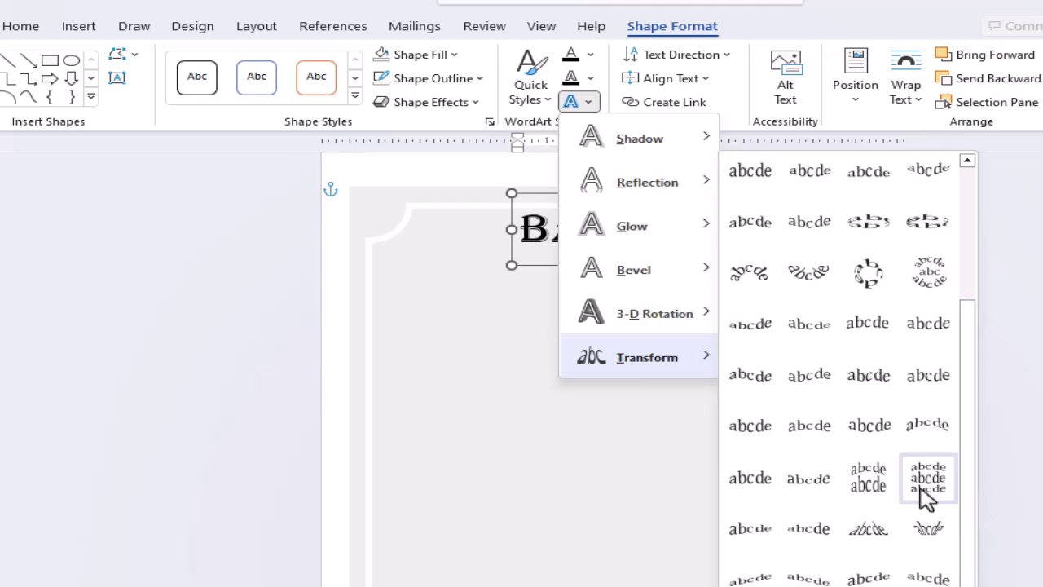
{"action": "left_click", "coordinate": [813, 434]}
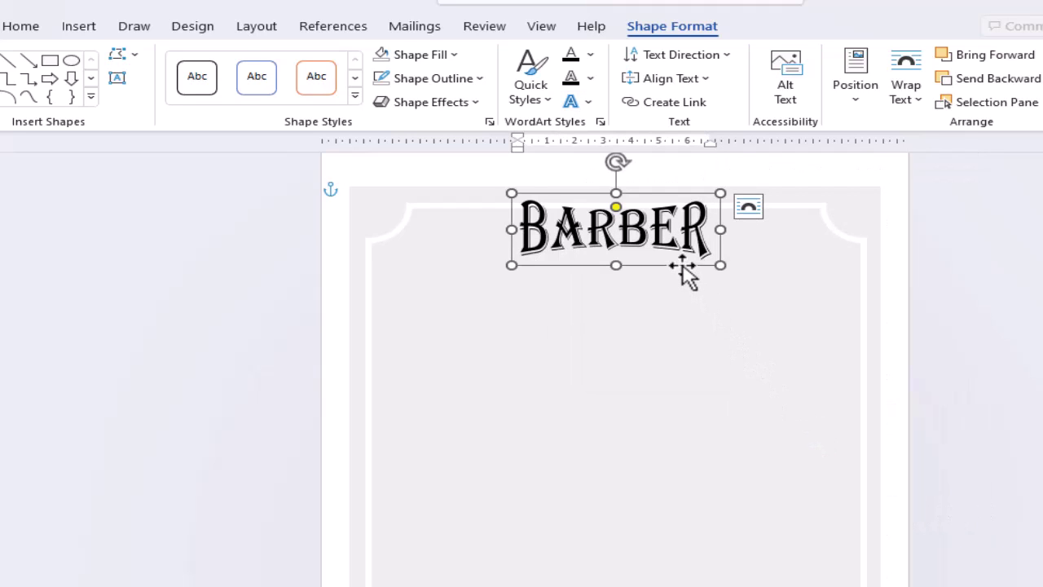
{"action": "left_click_drag", "start_coordinate": [679, 265], "coordinate": [668, 283]}
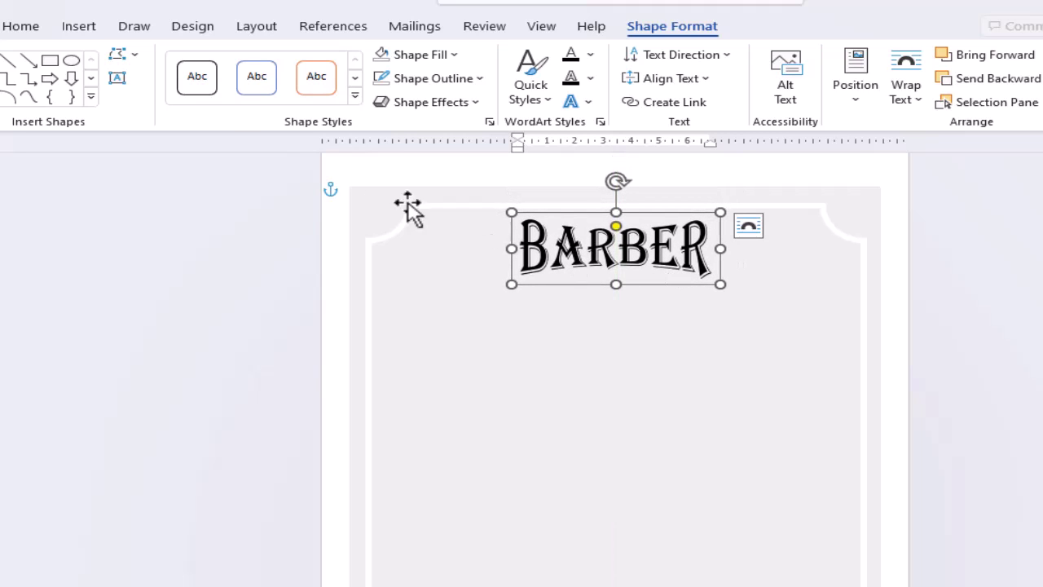
Paste a copy of BARBER below it, retype it as HAIR and enlarge it to 72 pt
{"action": "left_click", "coordinate": [29, 31]}
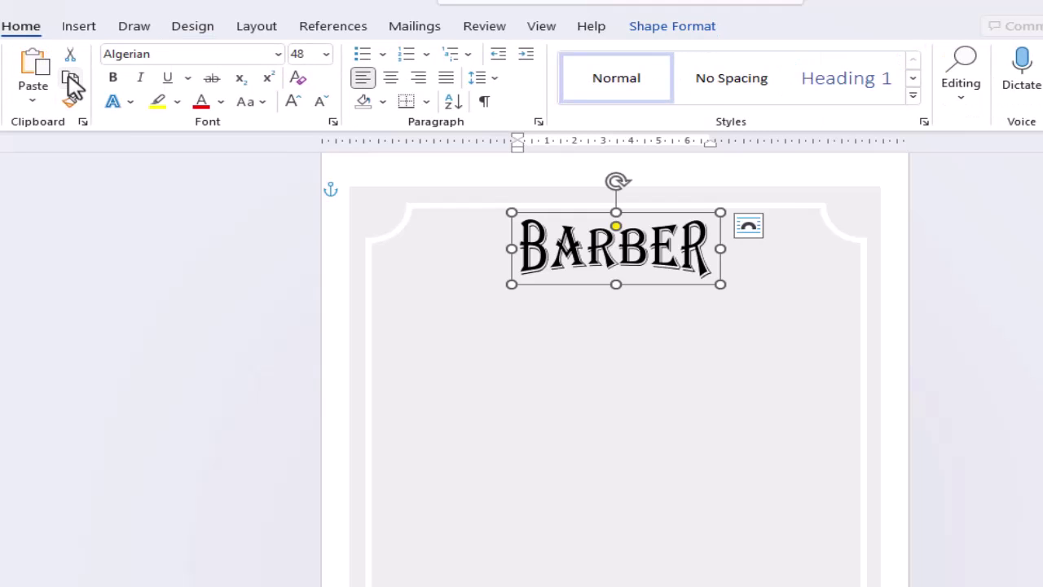
{"action": "left_click", "coordinate": [34, 67]}
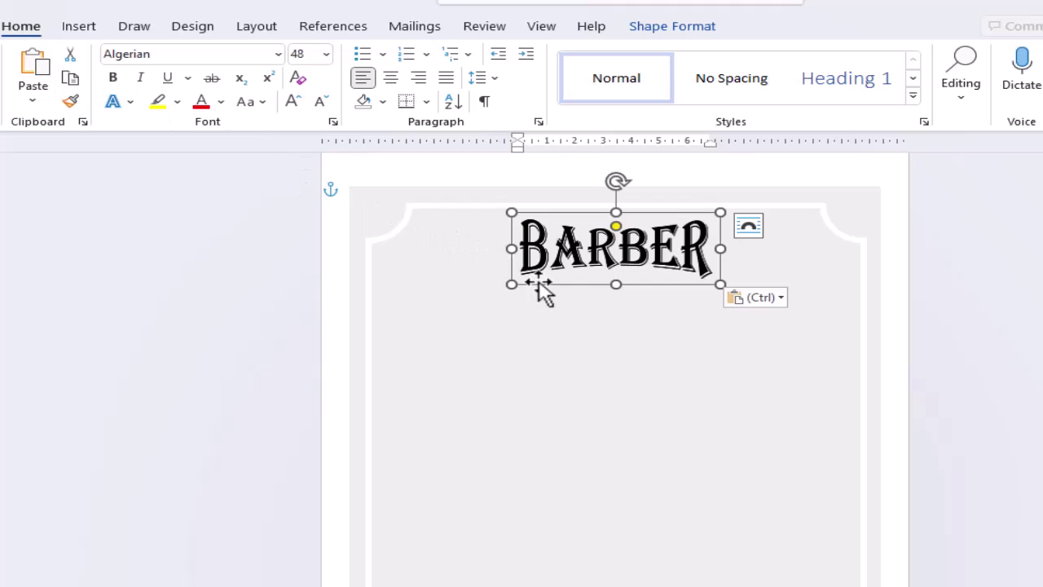
{"action": "left_click_drag", "start_coordinate": [538, 283], "coordinate": [399, 352]}
{"action": "double_click", "coordinate": [470, 332]}
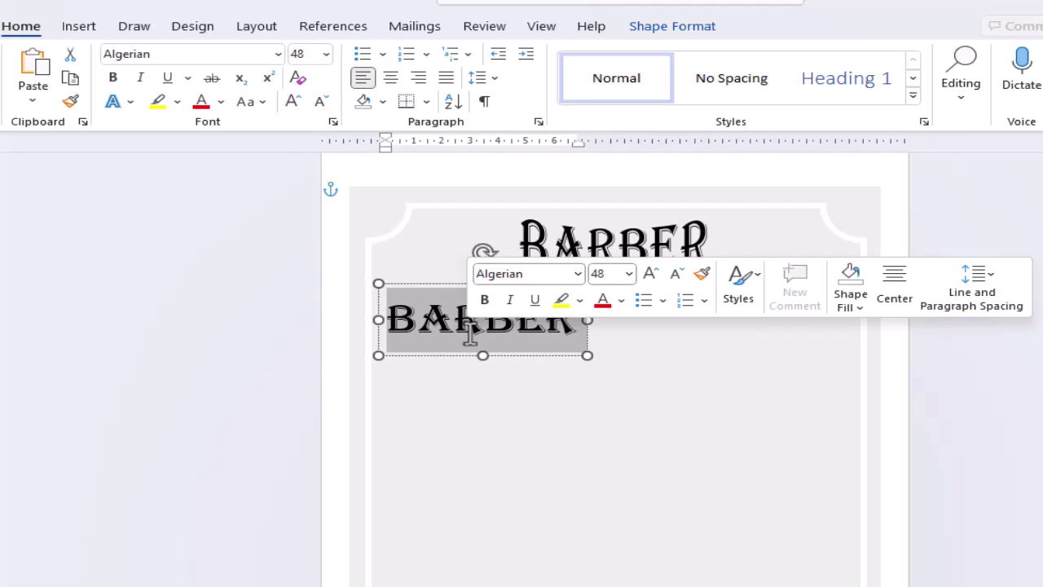
{"action": "type", "text": "HAIR"}
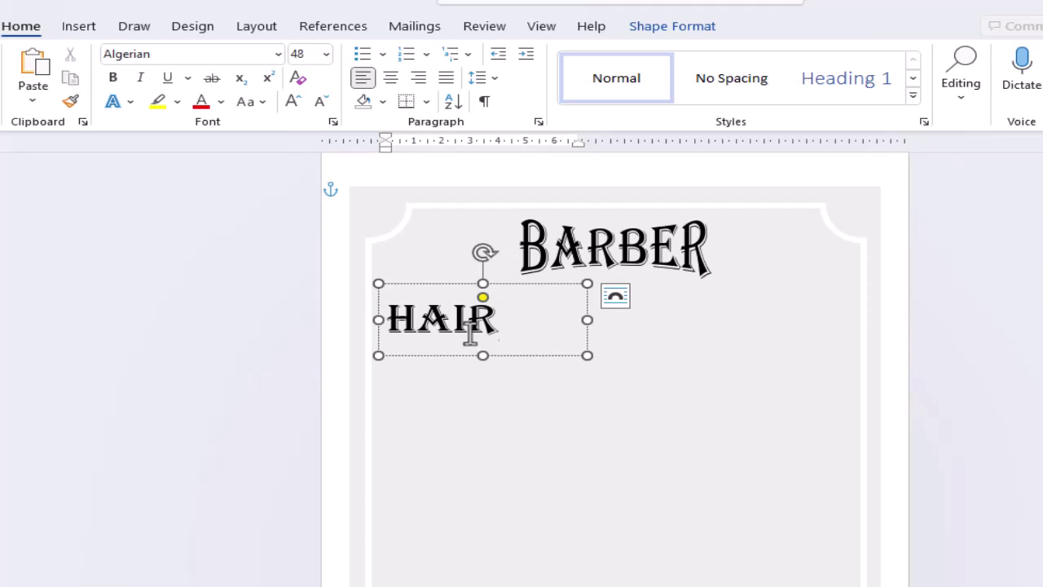
{"action": "left_click", "coordinate": [440, 356]}
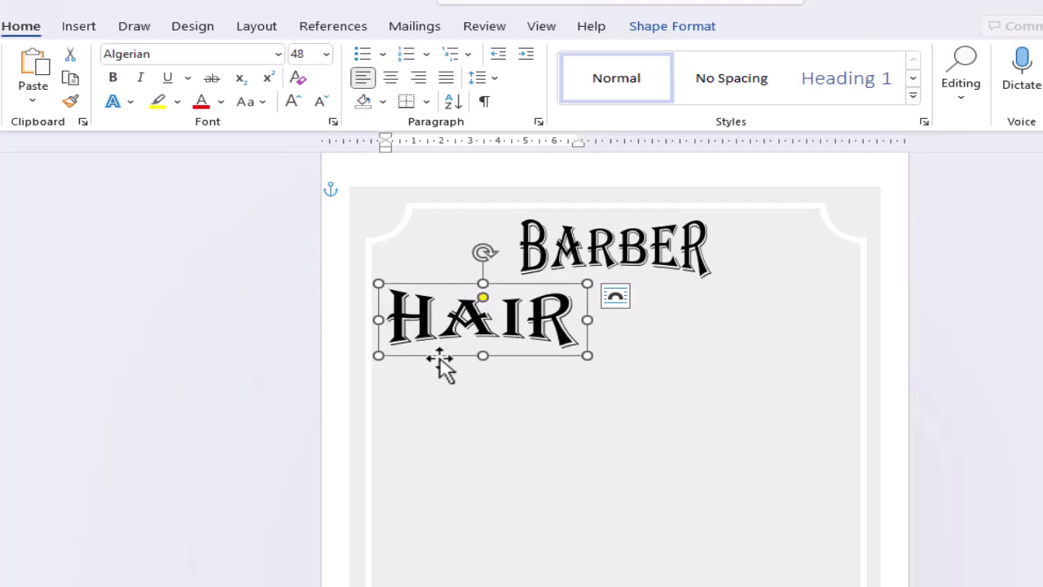
{"action": "left_click", "coordinate": [293, 102]}
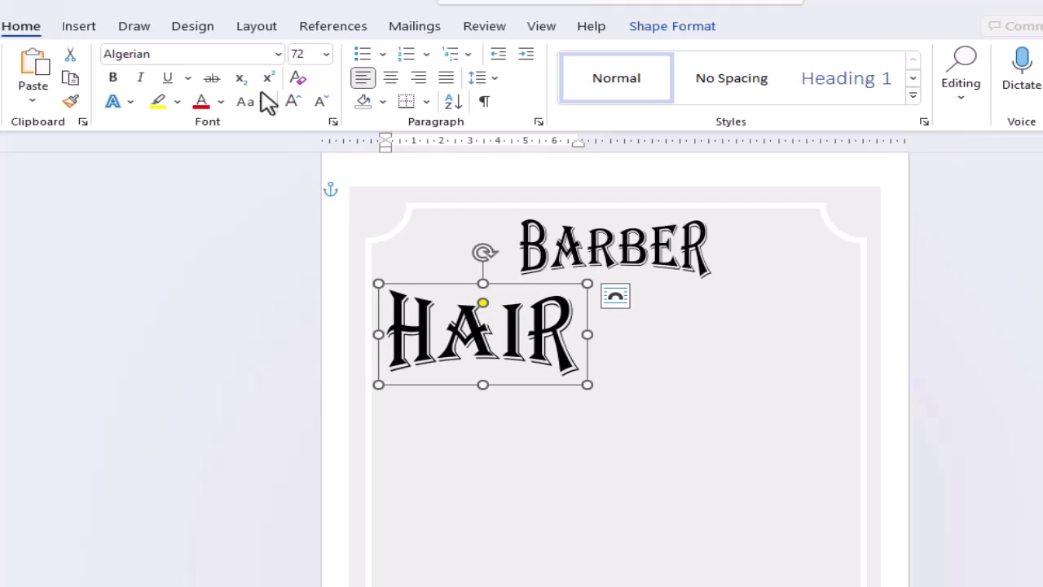
Duplicate HAIR to its right, retype the copy as SALON and widen its box to fit
{"action": "left_click", "coordinate": [71, 79]}
{"action": "left_click", "coordinate": [34, 67]}
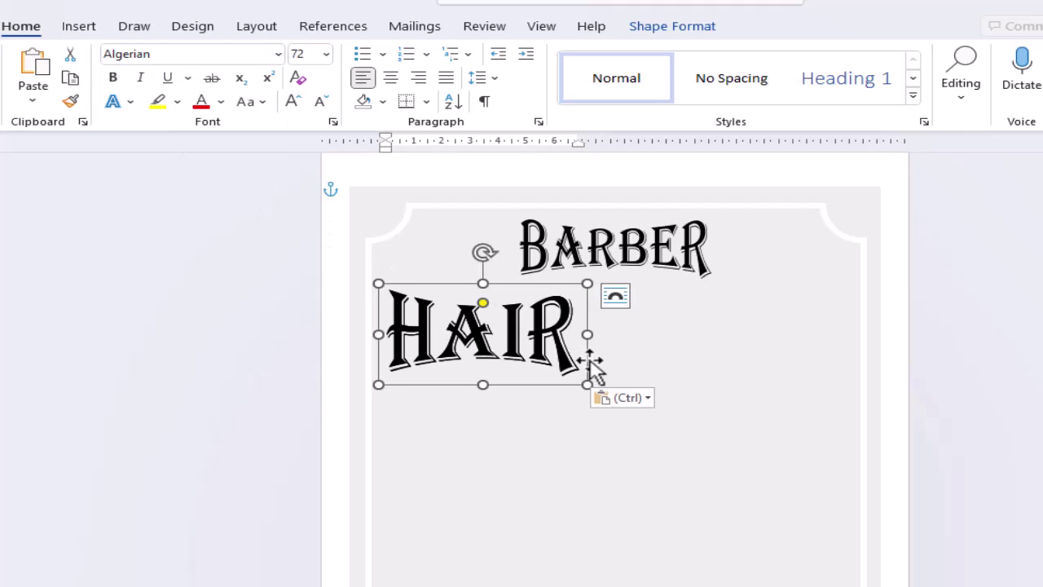
{"action": "left_click_drag", "start_coordinate": [593, 368], "coordinate": [804, 360]}
{"action": "double_click", "coordinate": [702, 343]}
{"action": "type", "text": "S"}
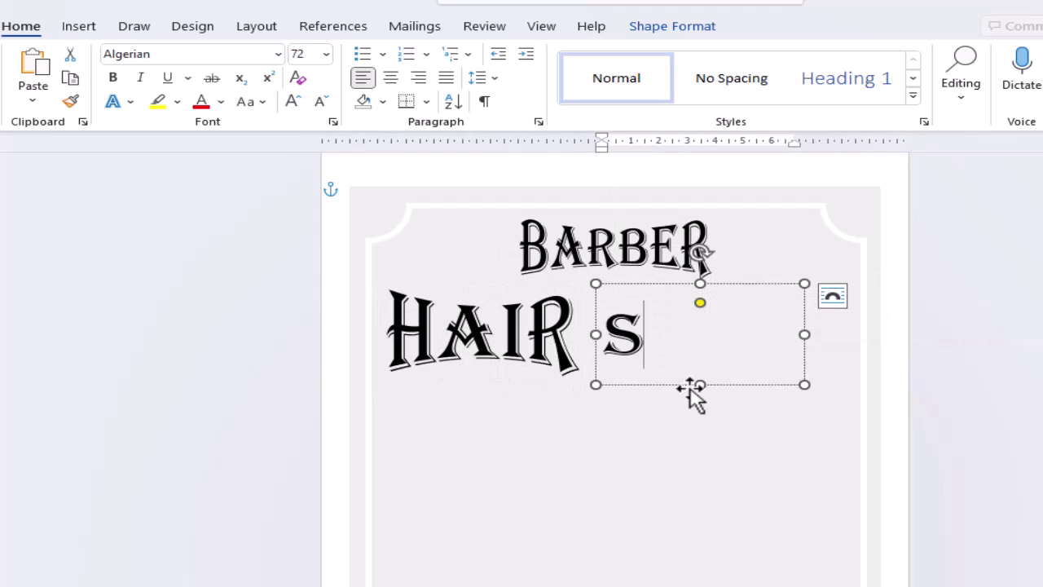
{"action": "type", "text": "ALON"}
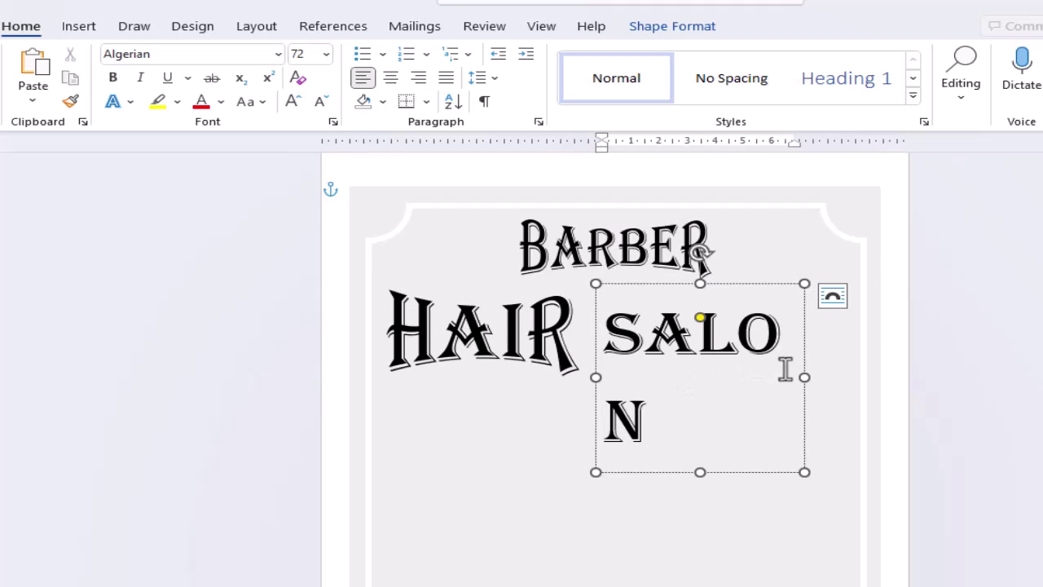
{"action": "left_click_drag", "start_coordinate": [804, 376], "coordinate": [840, 377]}
Nudge HAIR and SALON into alignment on one line beneath BARBER
{"action": "left_click_drag", "start_coordinate": [776, 387], "coordinate": [790, 385]}
{"action": "left_click", "coordinate": [494, 367]}
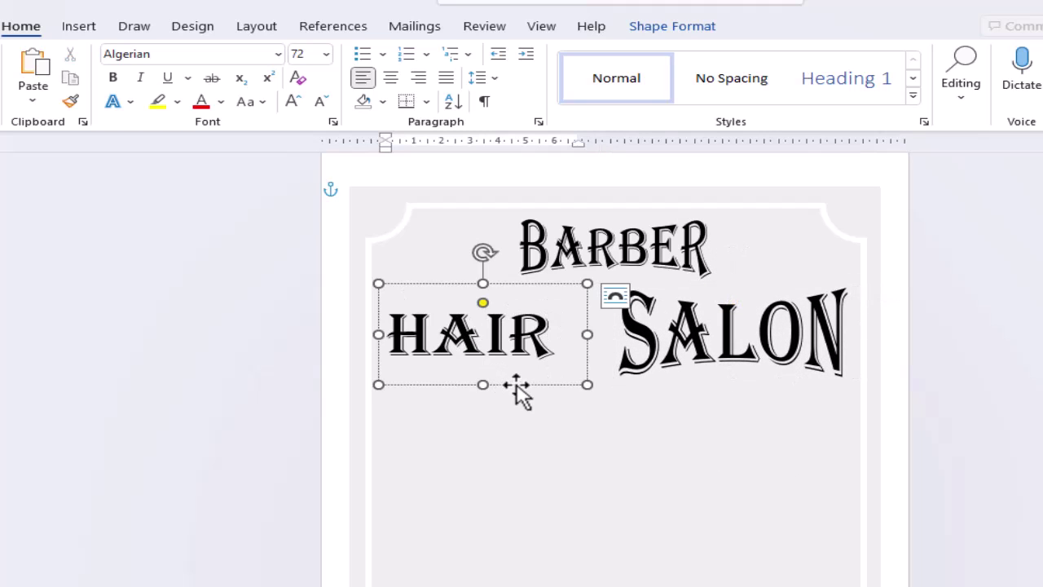
{"action": "mouse_move", "coordinate": [519, 394]}
{"action": "left_mouse_down"}
{"action": "mouse_move", "coordinate": [517, 378]}
{"action": "mouse_move", "coordinate": [533, 383]}
{"action": "left_mouse_up"}
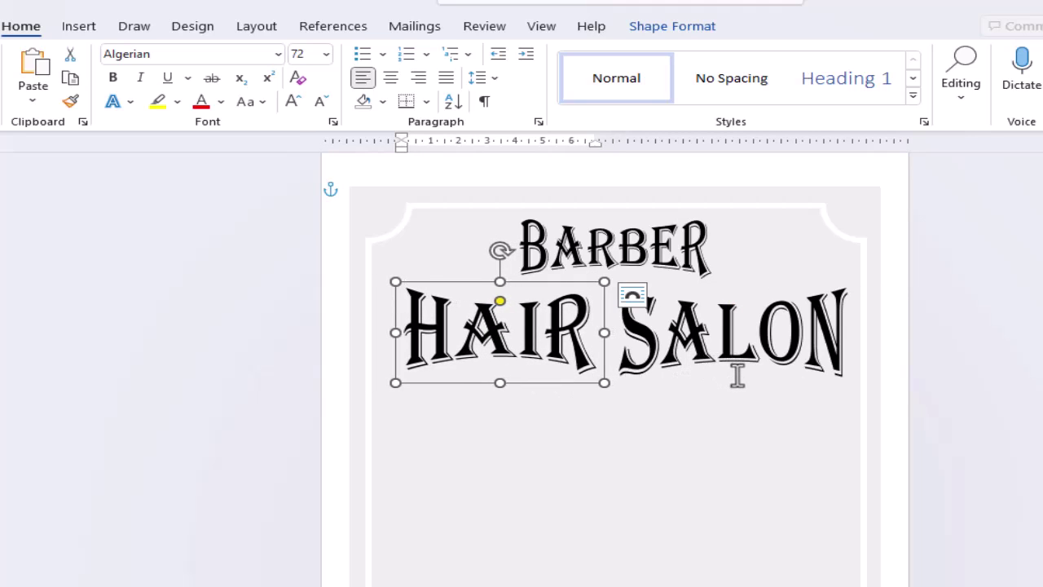
{"action": "mouse_move", "coordinate": [736, 375]}
{"action": "left_mouse_down"}
{"action": "mouse_move", "coordinate": [745, 388]}
{"action": "mouse_move", "coordinate": [750, 380]}
{"action": "left_mouse_up"}
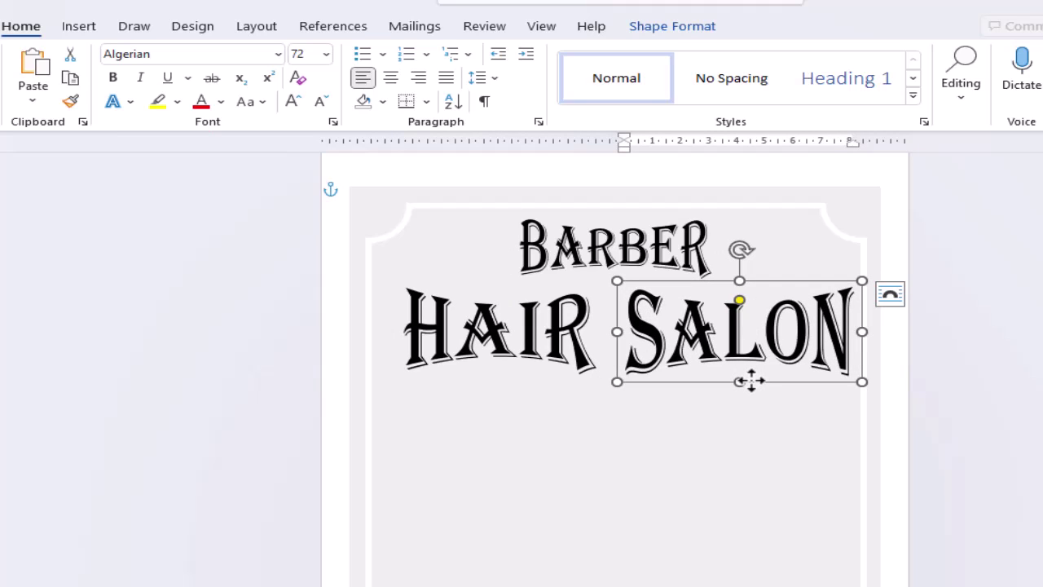
{"action": "left_click", "coordinate": [940, 338]}
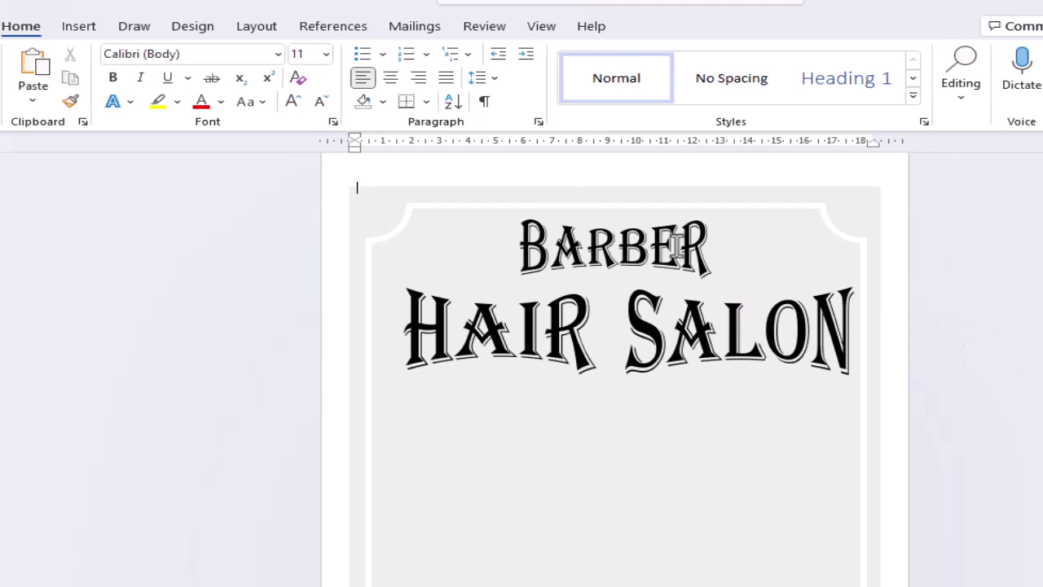
Add a simple text box under the headings reading PRICE LIST
{"action": "left_click", "coordinate": [92, 27]}
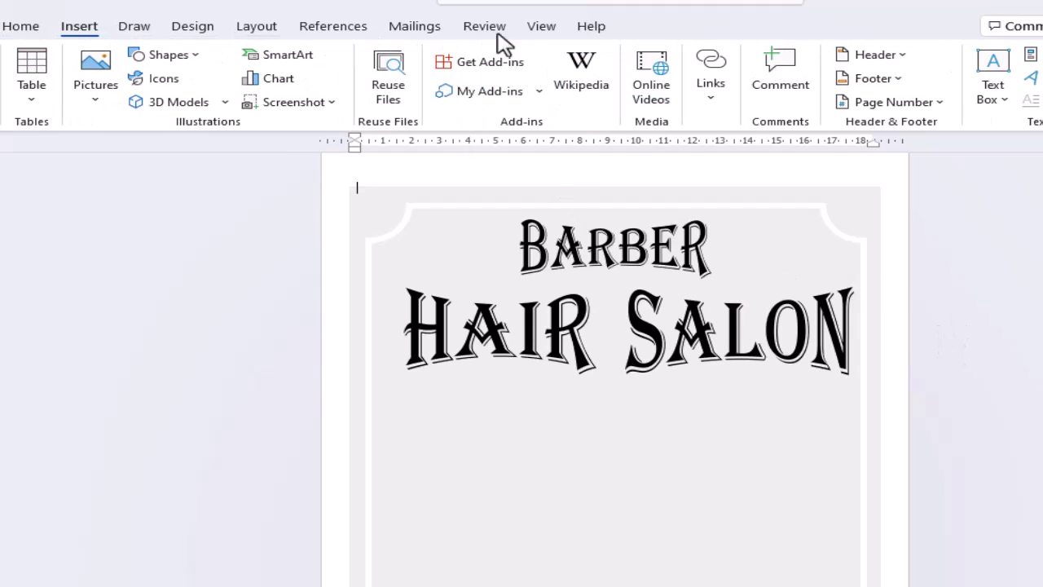
{"action": "left_click", "coordinate": [995, 69]}
{"action": "left_click", "coordinate": [896, 231]}
{"action": "left_click_drag", "start_coordinate": [641, 270], "coordinate": [638, 459]}
{"action": "left_click", "coordinate": [587, 443]}
{"action": "type", "text": "HA"}
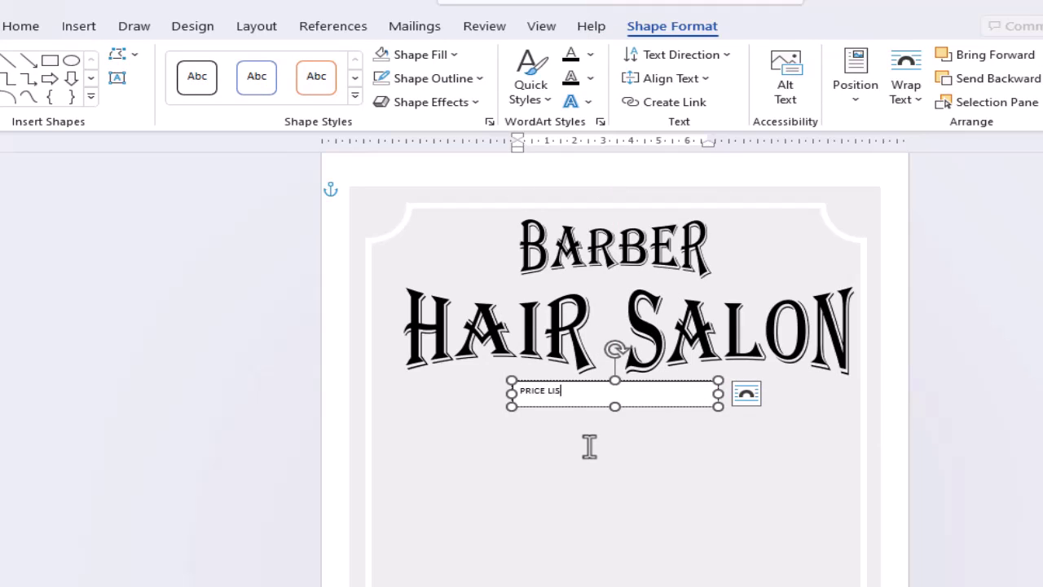
Set PRICE LIST in bold red 36 pt Lucida Handwriting
{"action": "left_click", "coordinate": [538, 406]}
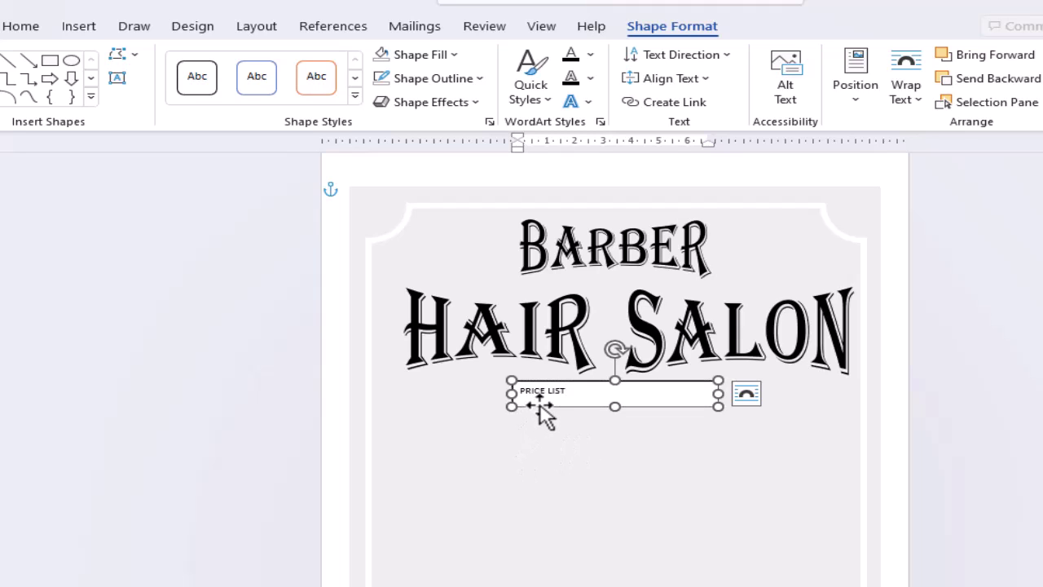
{"action": "left_click", "coordinate": [25, 29]}
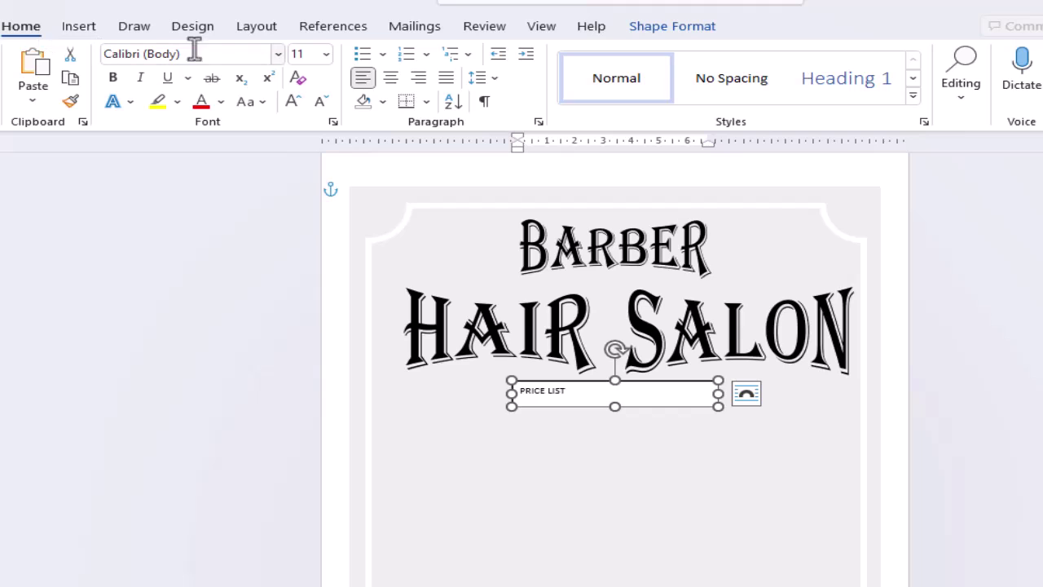
{"action": "left_click", "coordinate": [277, 55]}
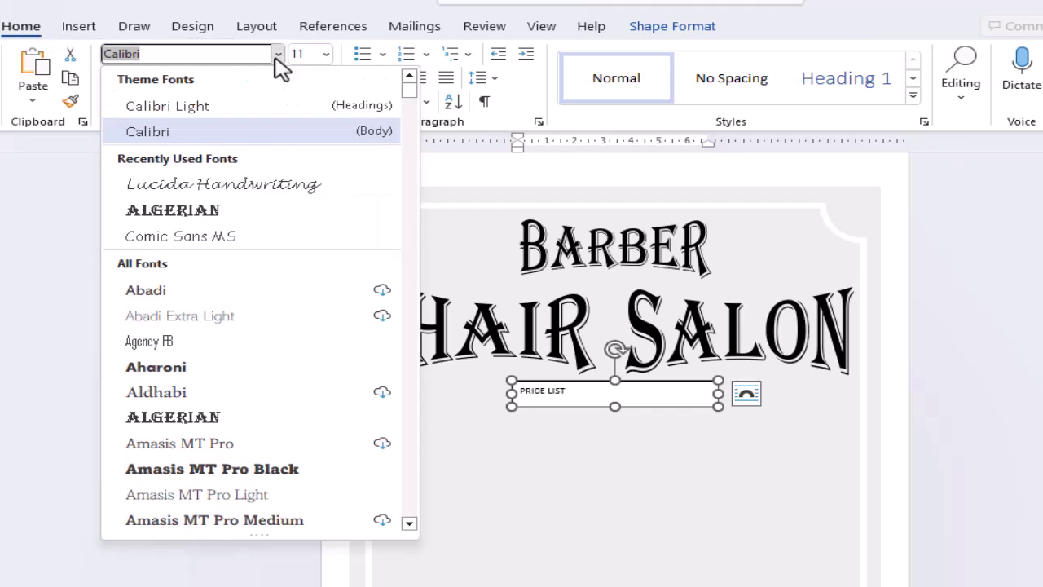
{"action": "left_click", "coordinate": [274, 186]}
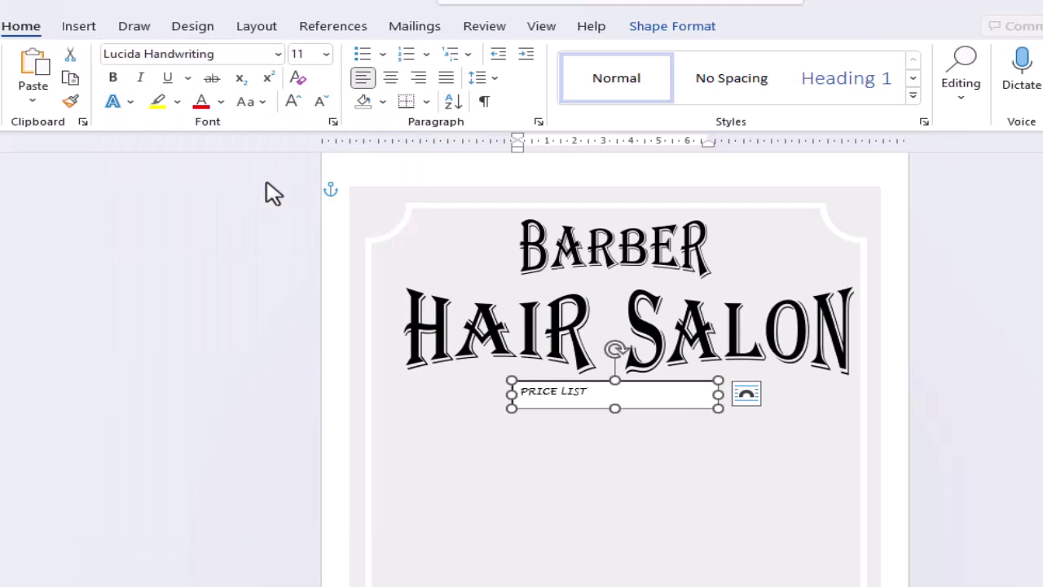
{"action": "left_click", "coordinate": [327, 55]}
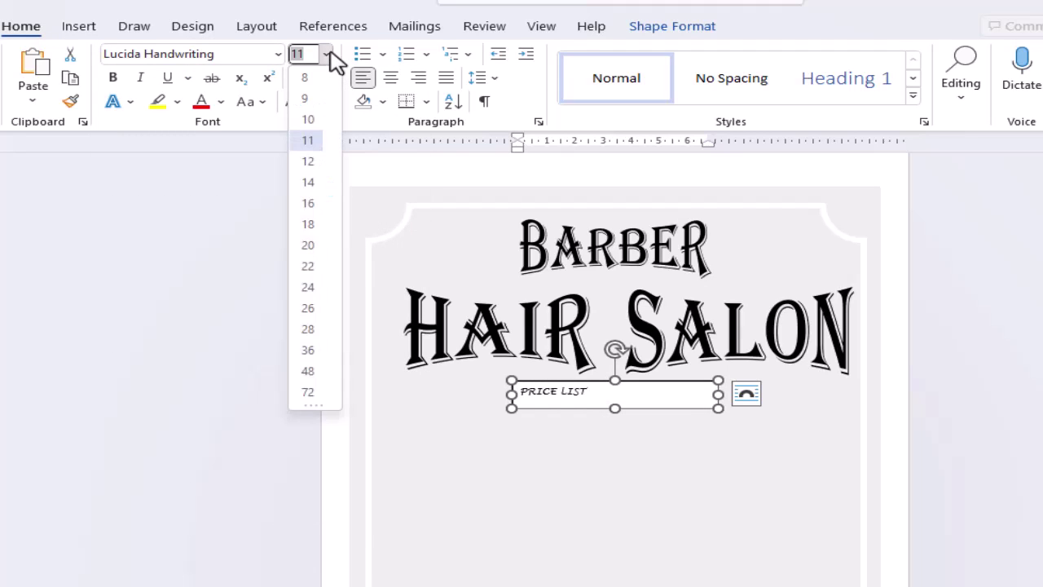
{"action": "left_click", "coordinate": [318, 352]}
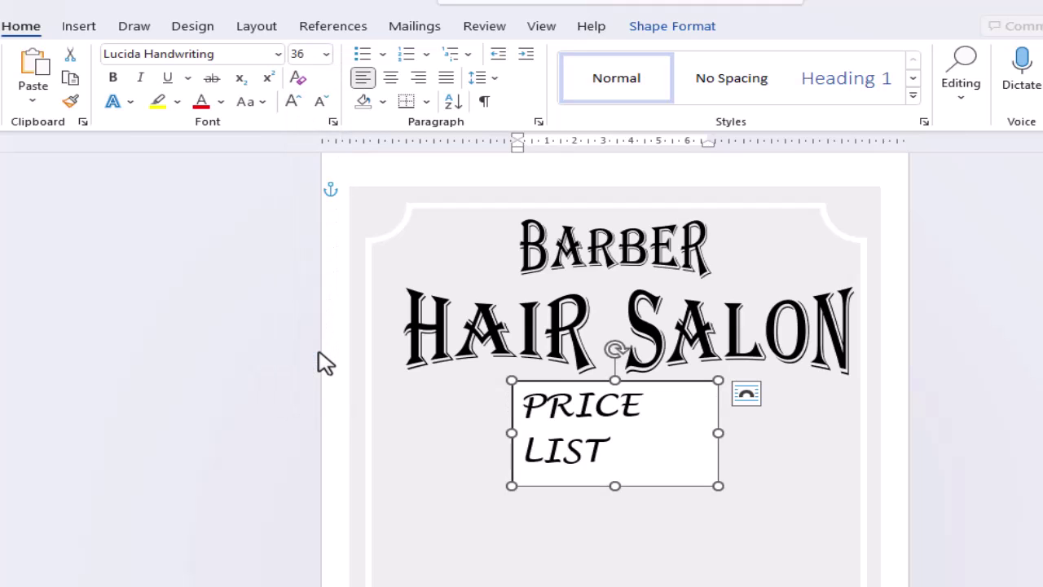
{"action": "left_click", "coordinate": [115, 79]}
{"action": "left_click", "coordinate": [202, 103]}
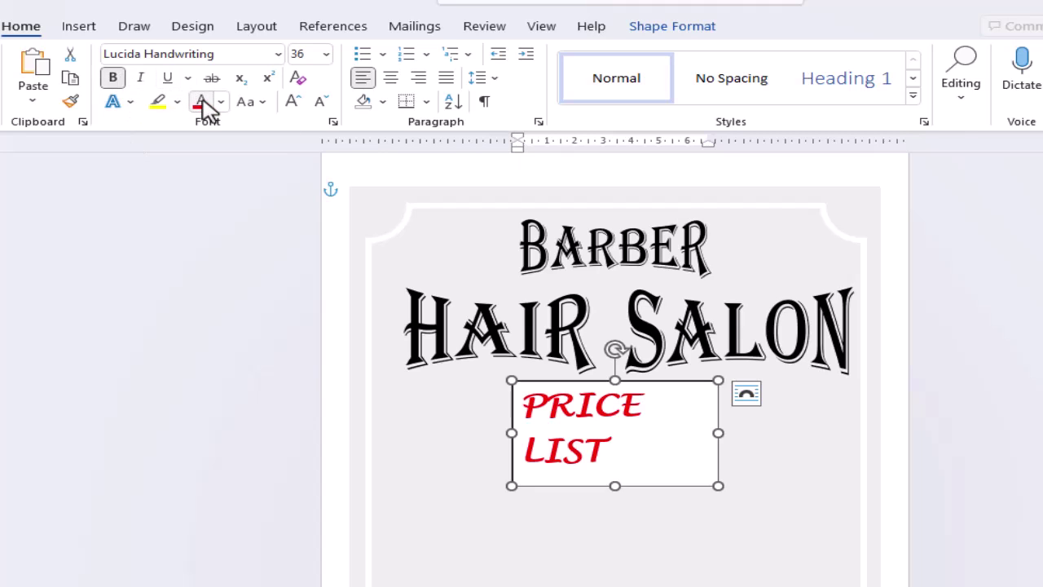
{"action": "left_click", "coordinate": [131, 103]}
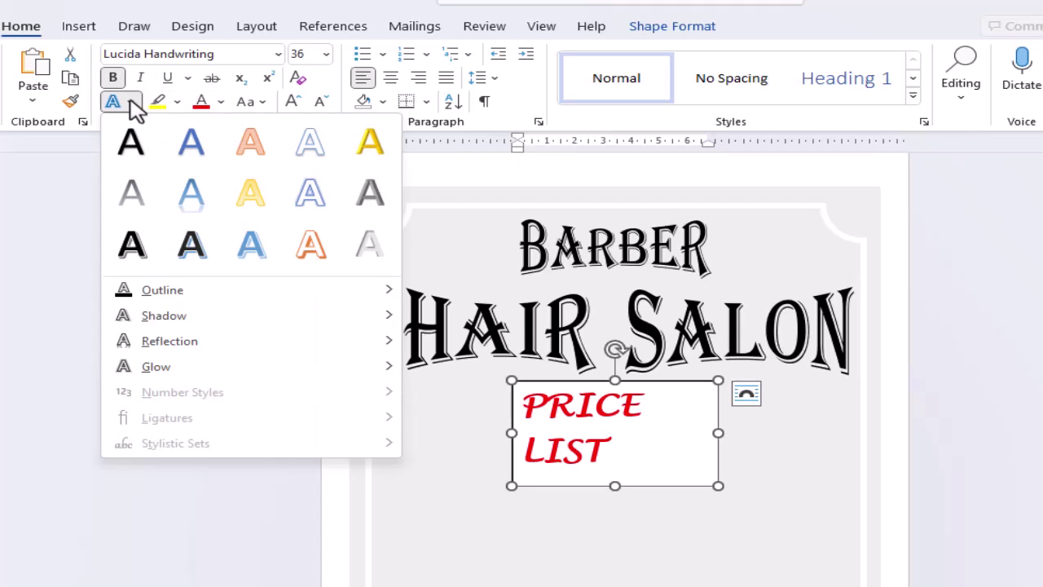
Give PRICE LIST an outer shadow, remove the box's fill and outline, and widen it
{"action": "mouse_move", "coordinate": [387, 320]}
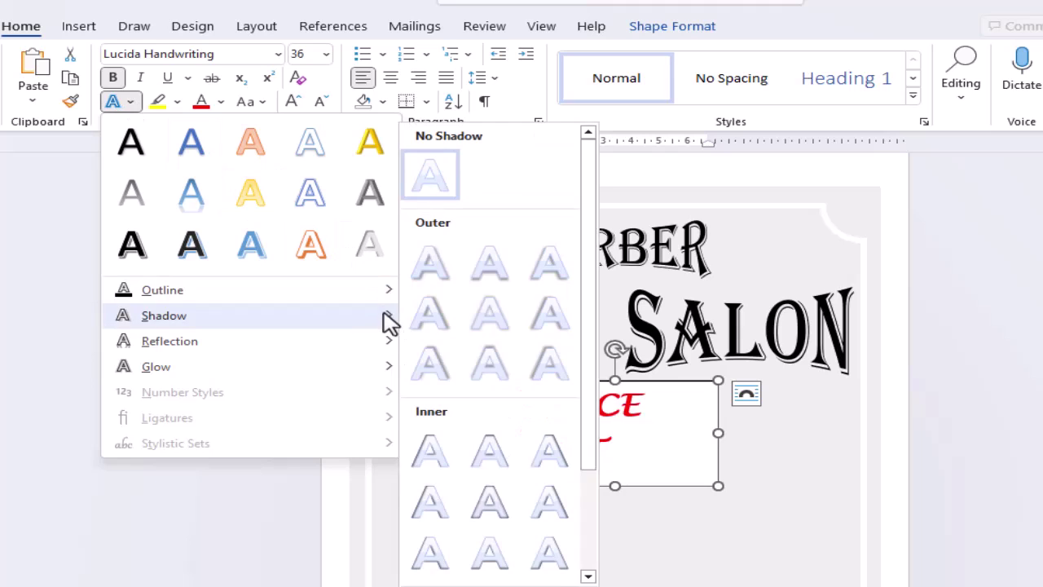
{"action": "left_click", "coordinate": [434, 265]}
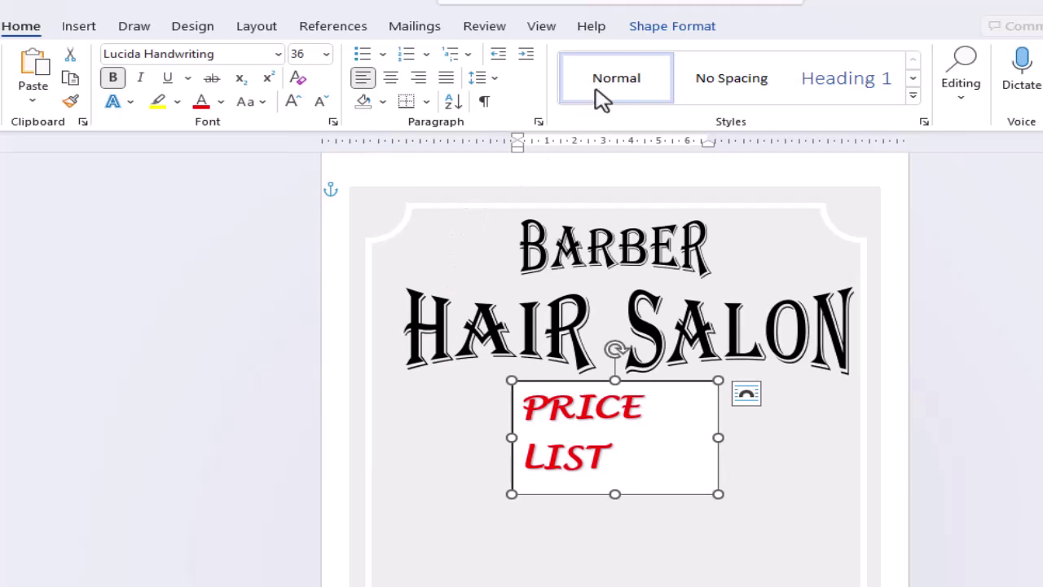
{"action": "left_click", "coordinate": [646, 33]}
{"action": "left_click", "coordinate": [456, 57]}
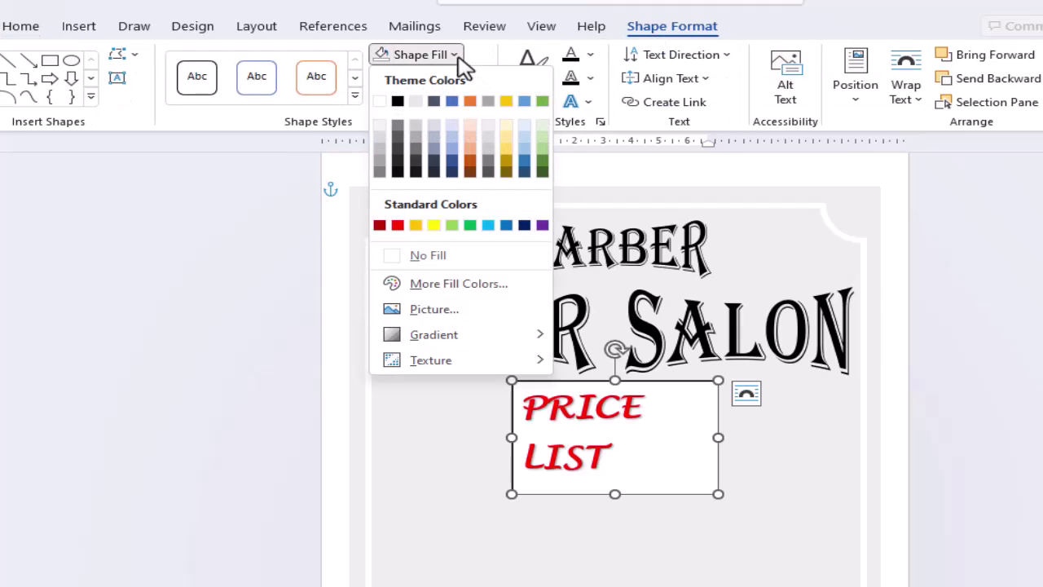
{"action": "left_click", "coordinate": [469, 257]}
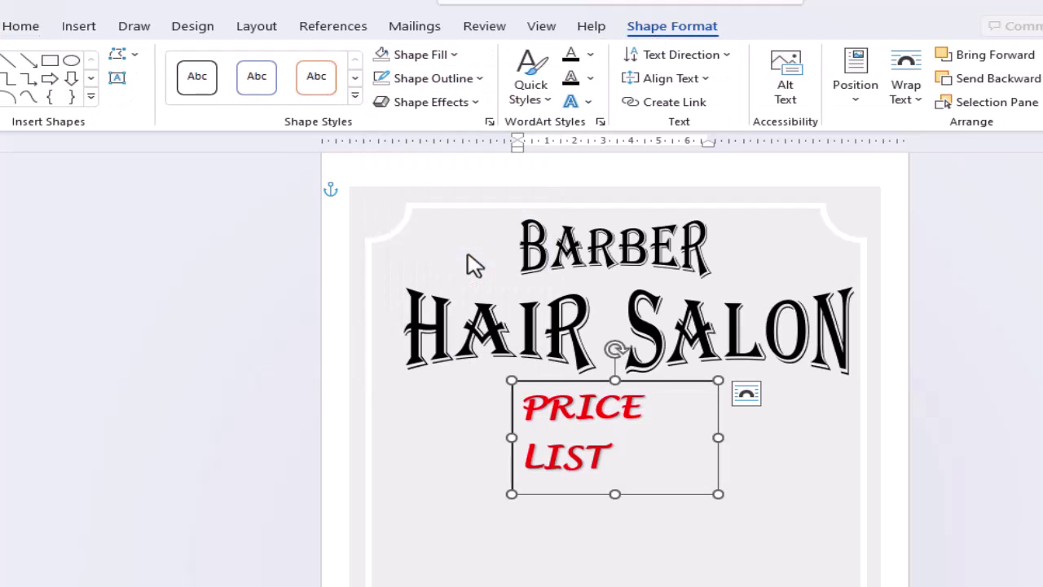
{"action": "left_click", "coordinate": [475, 82]}
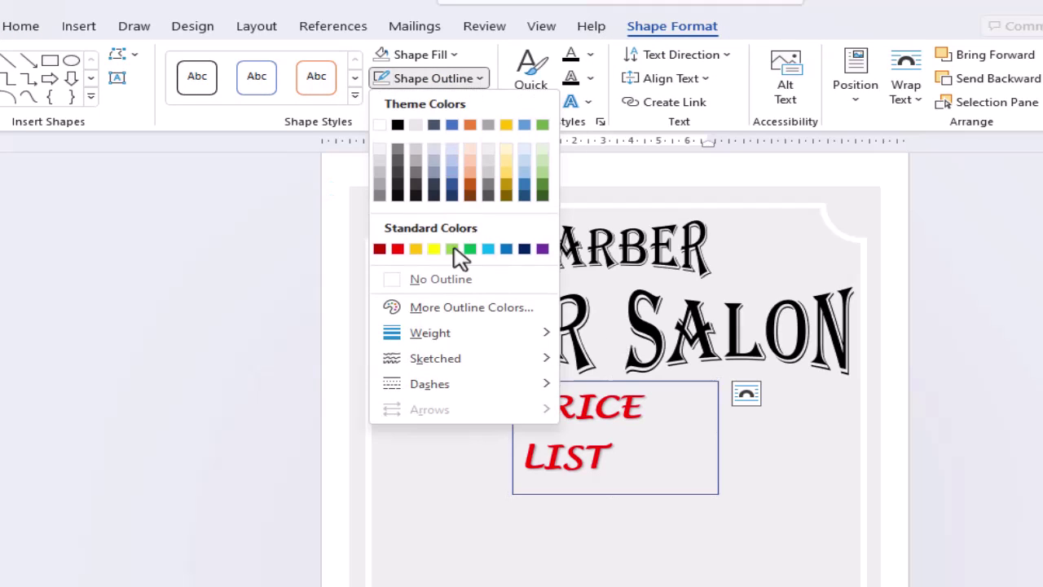
{"action": "left_click", "coordinate": [457, 281]}
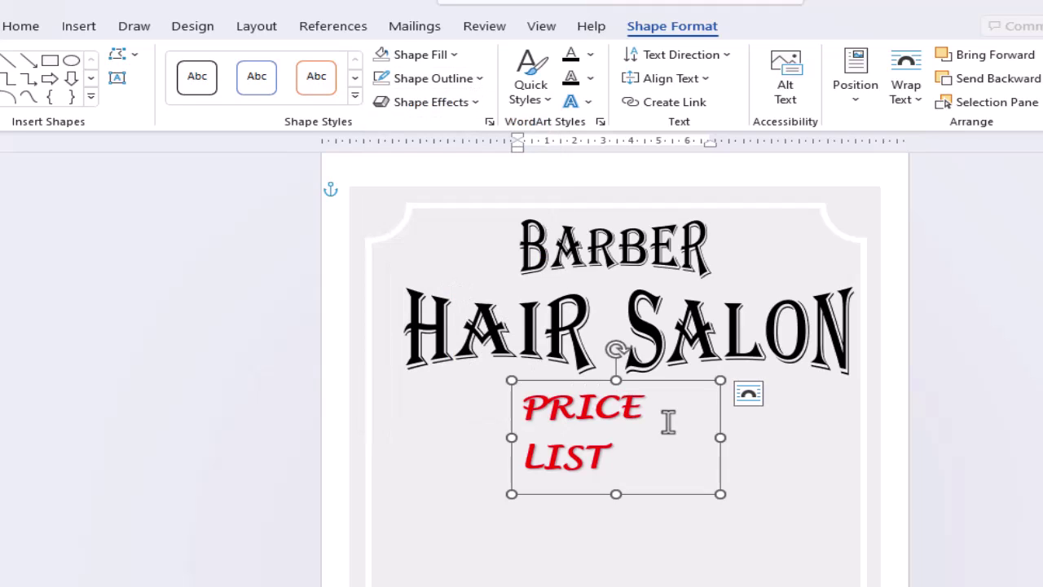
{"action": "left_click_drag", "start_coordinate": [718, 437], "coordinate": [671, 448]}
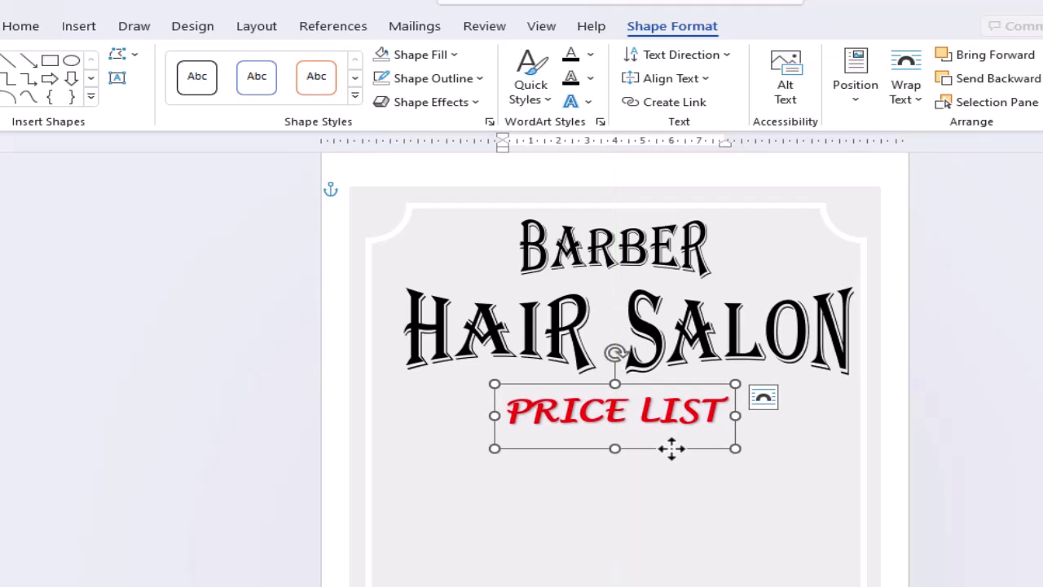
{"action": "left_click", "coordinate": [932, 354]}
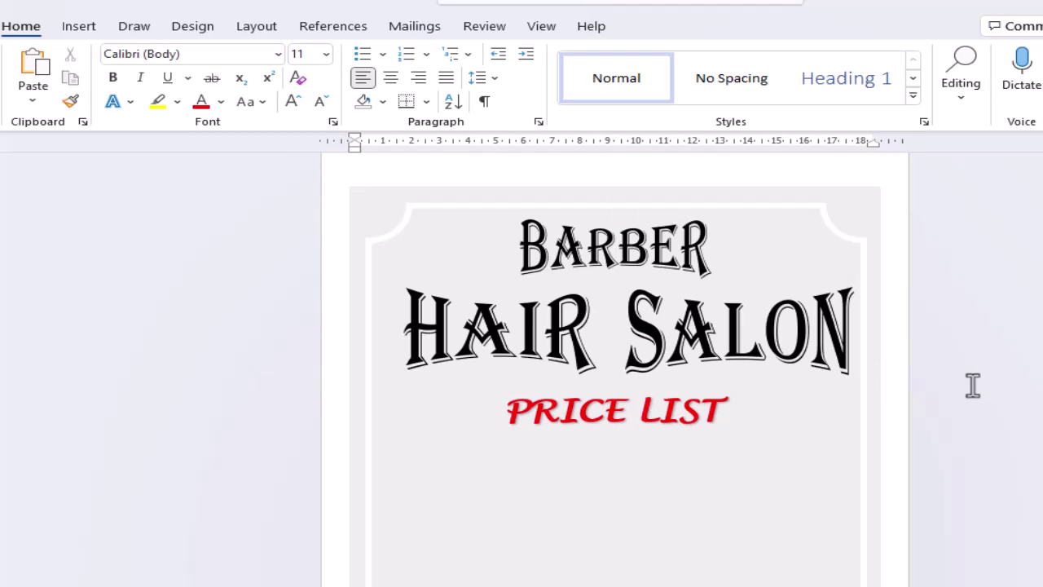
Insert the Scisscors picture from this computer into the sign
{"action": "left_click", "coordinate": [91, 35]}
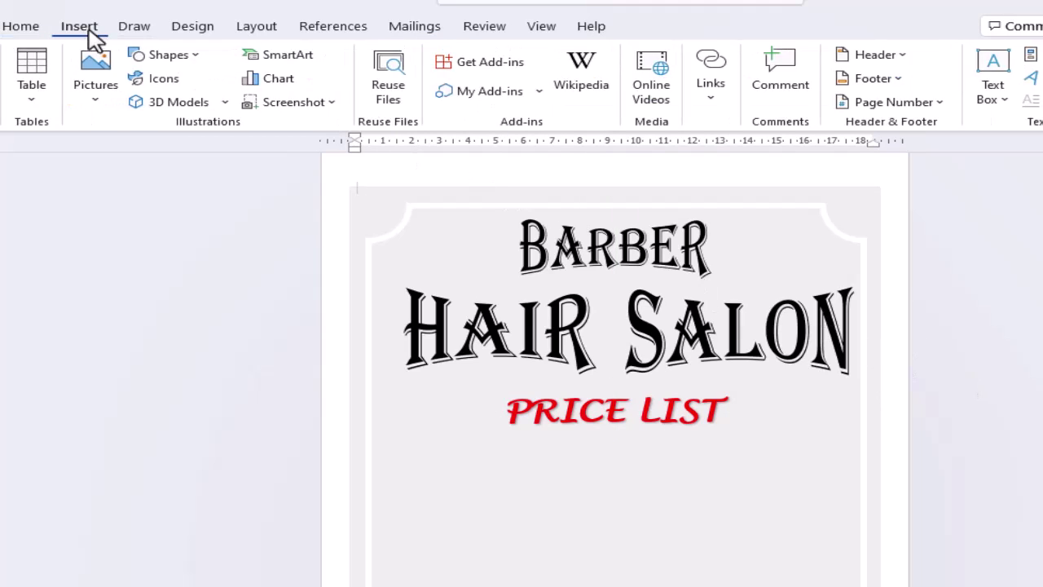
{"action": "left_click", "coordinate": [87, 104]}
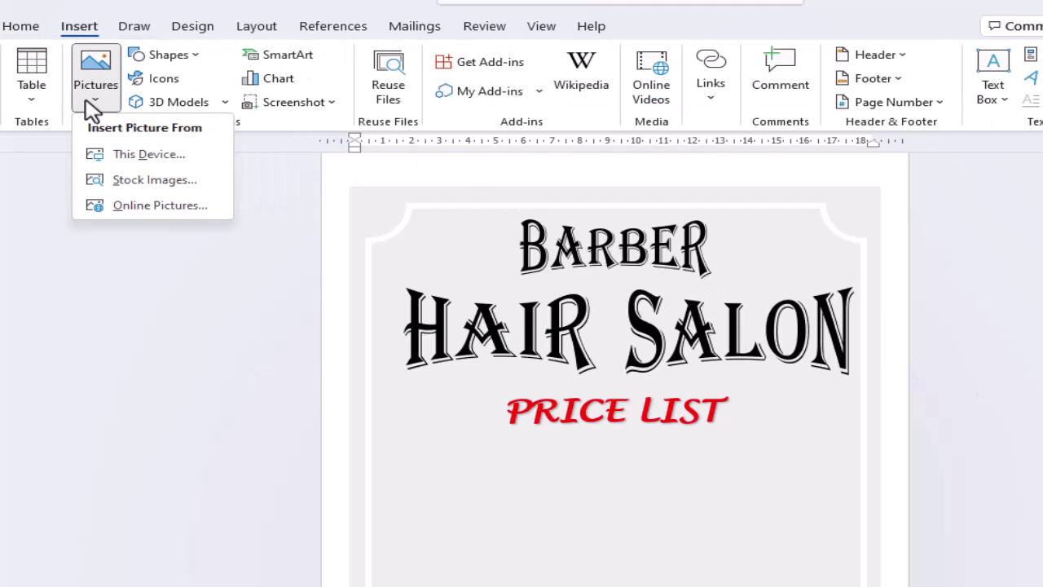
{"action": "left_click", "coordinate": [94, 154]}
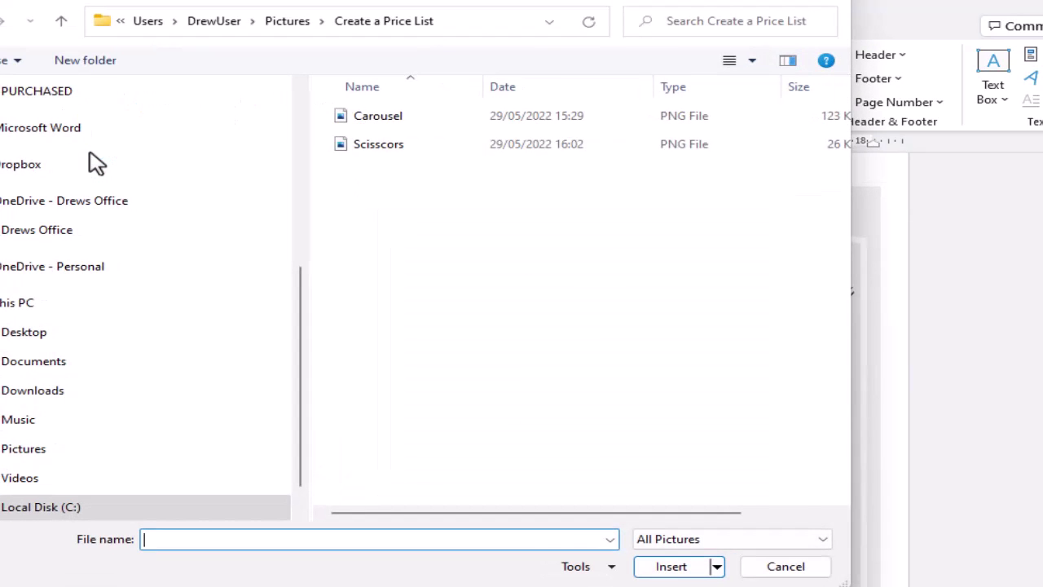
{"action": "left_click", "coordinate": [385, 158]}
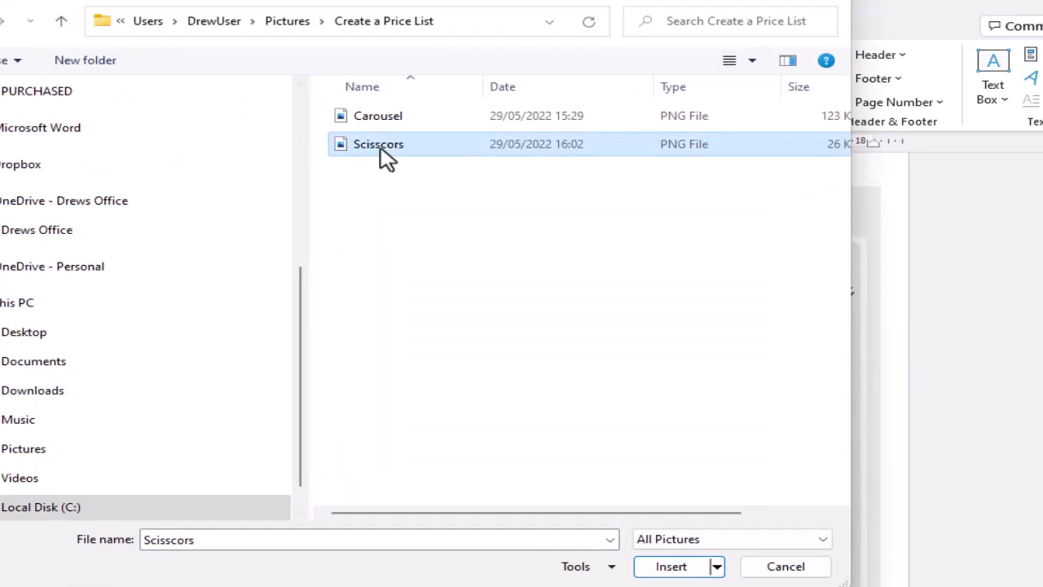
{"action": "left_click", "coordinate": [648, 572]}
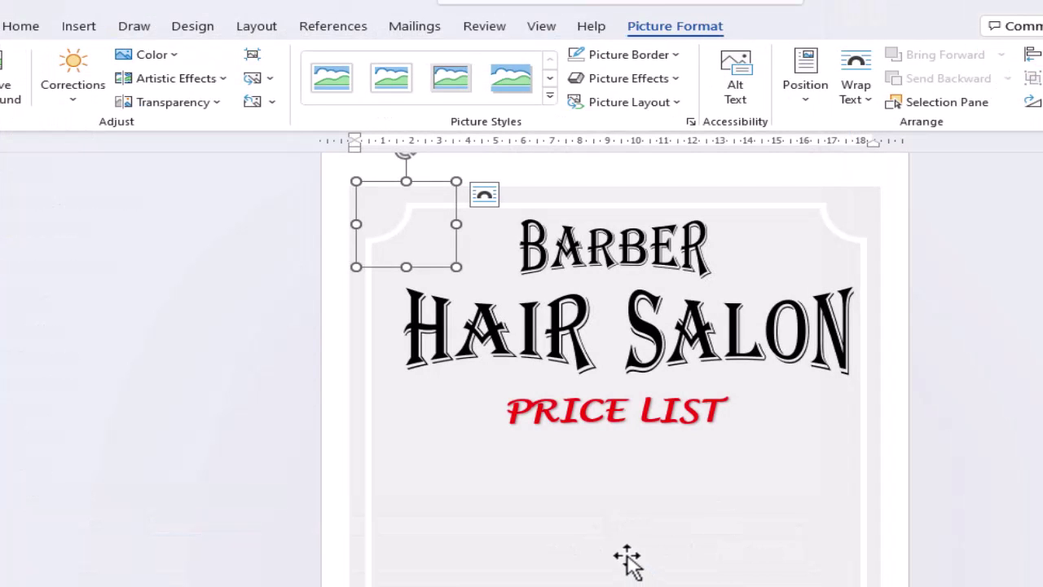
Float the scissors in front of text, then tilt, resize and place it left of PRICE LIST
{"action": "left_click", "coordinate": [487, 197]}
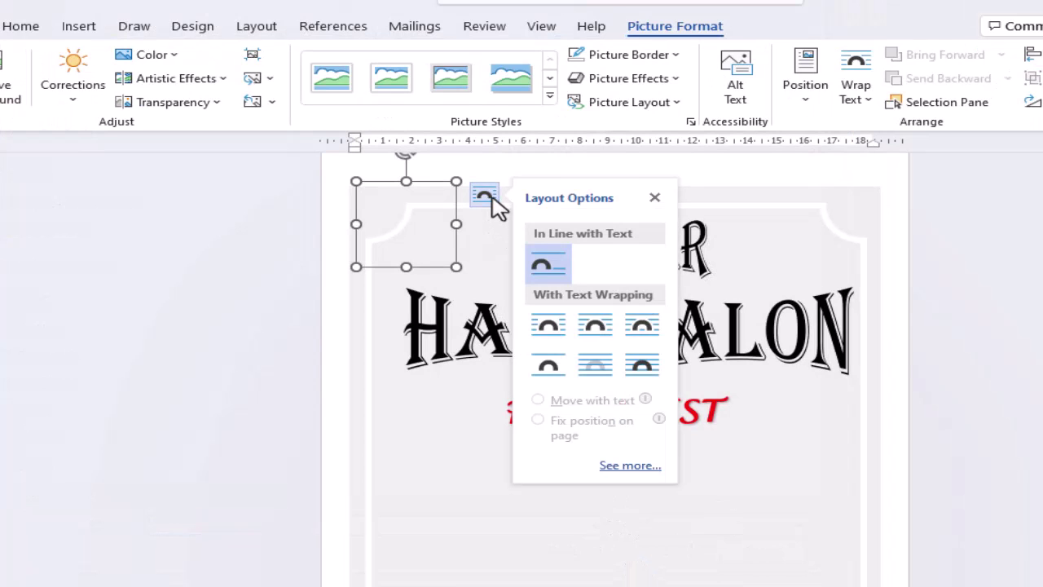
{"action": "left_click", "coordinate": [644, 369]}
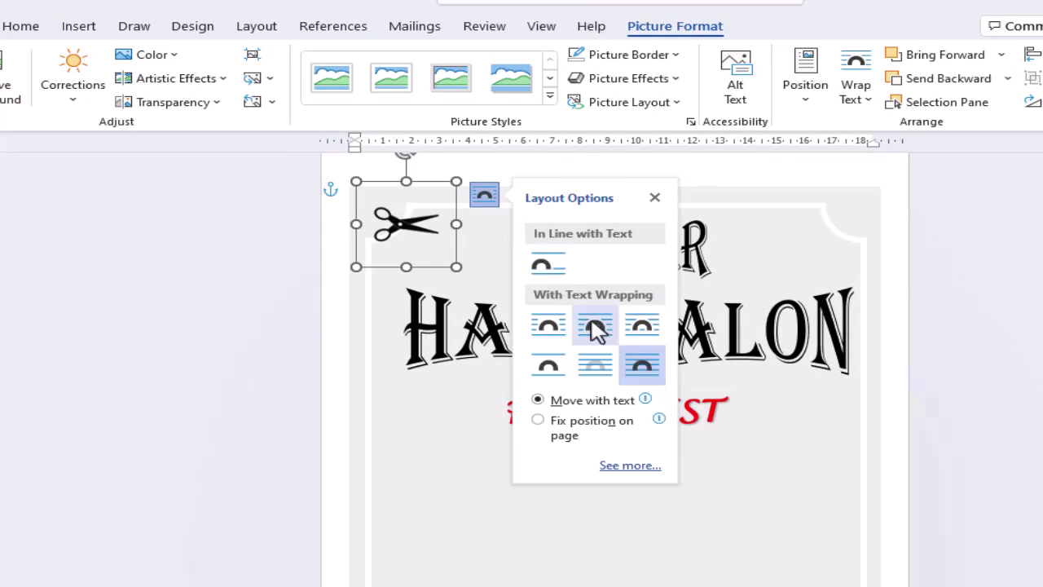
{"action": "left_click_drag", "start_coordinate": [434, 267], "coordinate": [475, 452]}
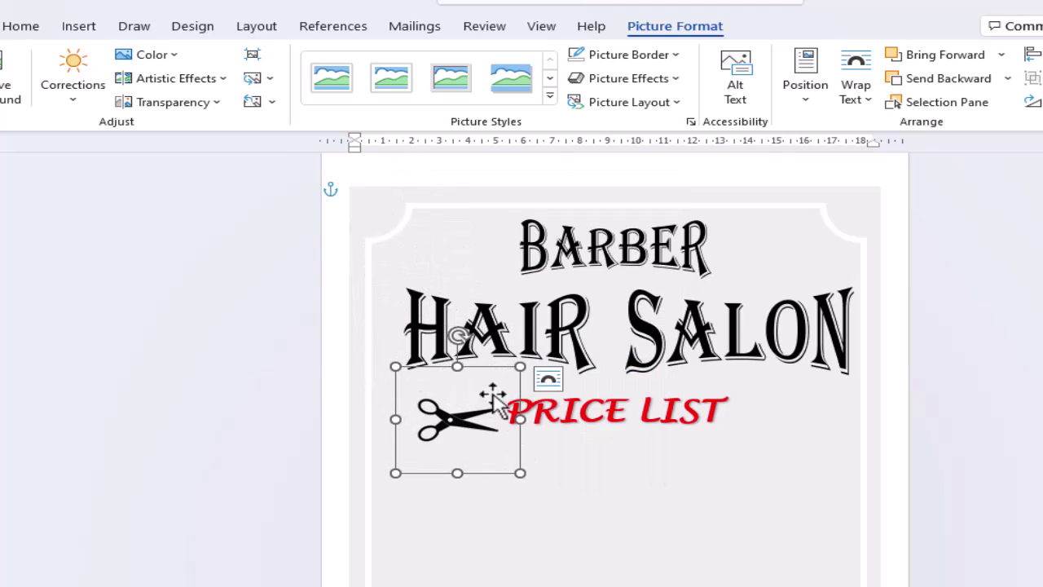
{"action": "left_click_drag", "start_coordinate": [446, 335], "coordinate": [412, 366]}
{"action": "left_click_drag", "start_coordinate": [500, 458], "coordinate": [486, 447]}
{"action": "left_click_drag", "start_coordinate": [487, 367], "coordinate": [492, 353]}
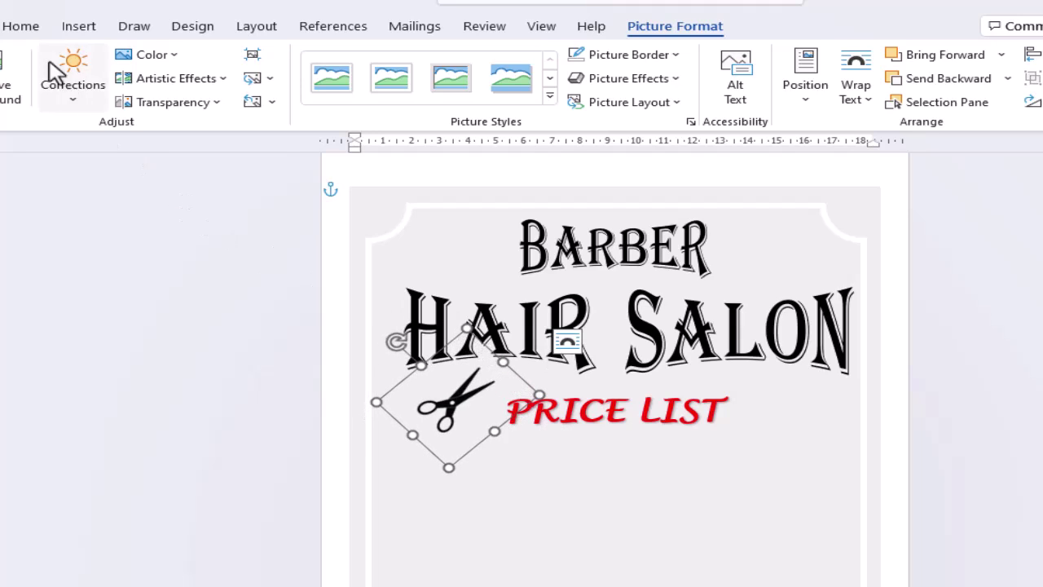
{"action": "left_click", "coordinate": [23, 31]}
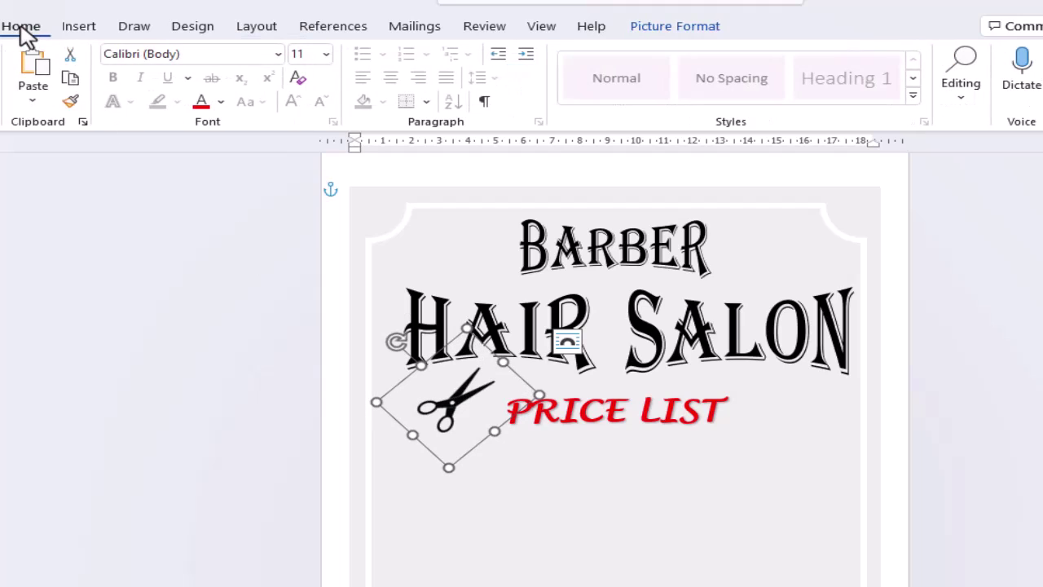
Duplicate the scissors picture and move the copy right of PRICE LIST
{"action": "left_click", "coordinate": [59, 81]}
{"action": "left_click", "coordinate": [32, 70]}
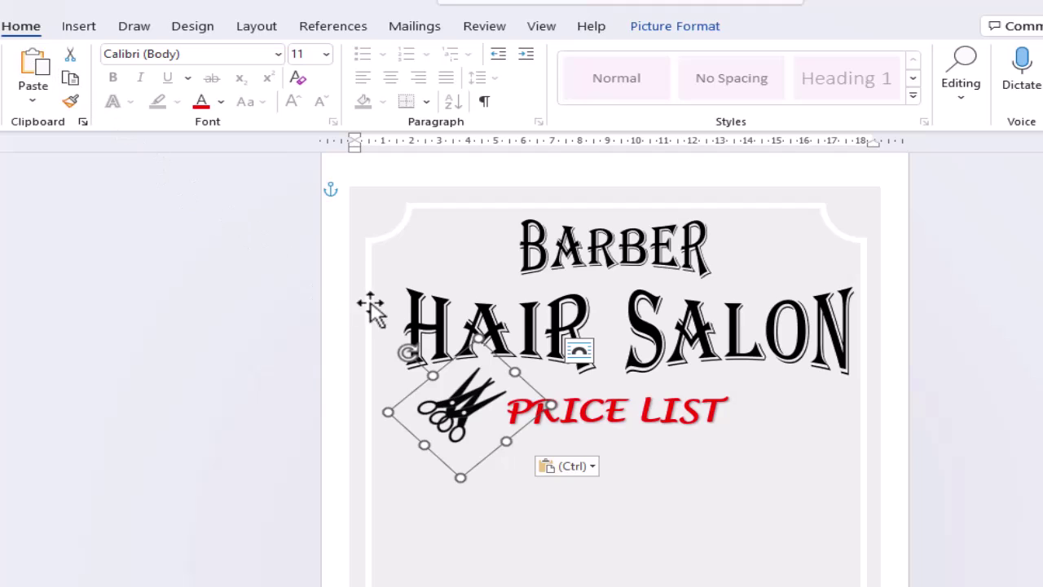
{"action": "left_click_drag", "start_coordinate": [530, 419], "coordinate": [836, 419]}
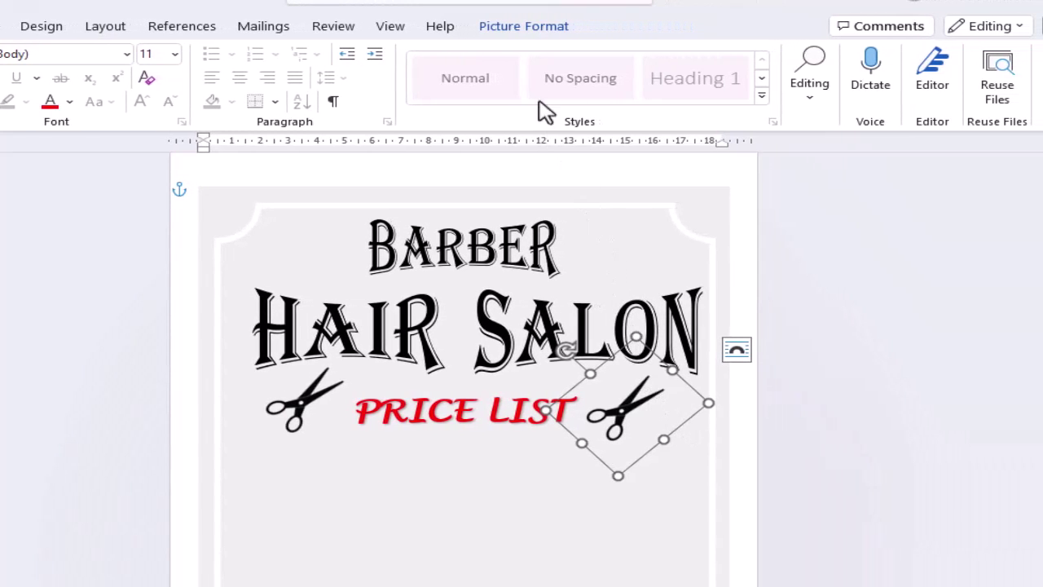
Flip the copy horizontally so both scissors face inward, and nudge it into place
{"action": "left_click", "coordinate": [519, 31]}
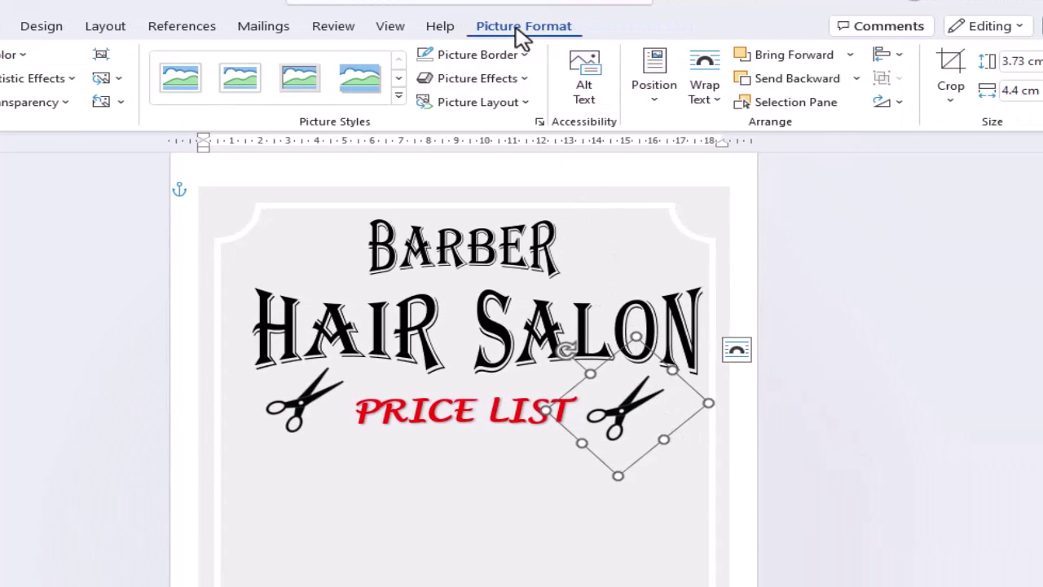
{"action": "left_click", "coordinate": [895, 104]}
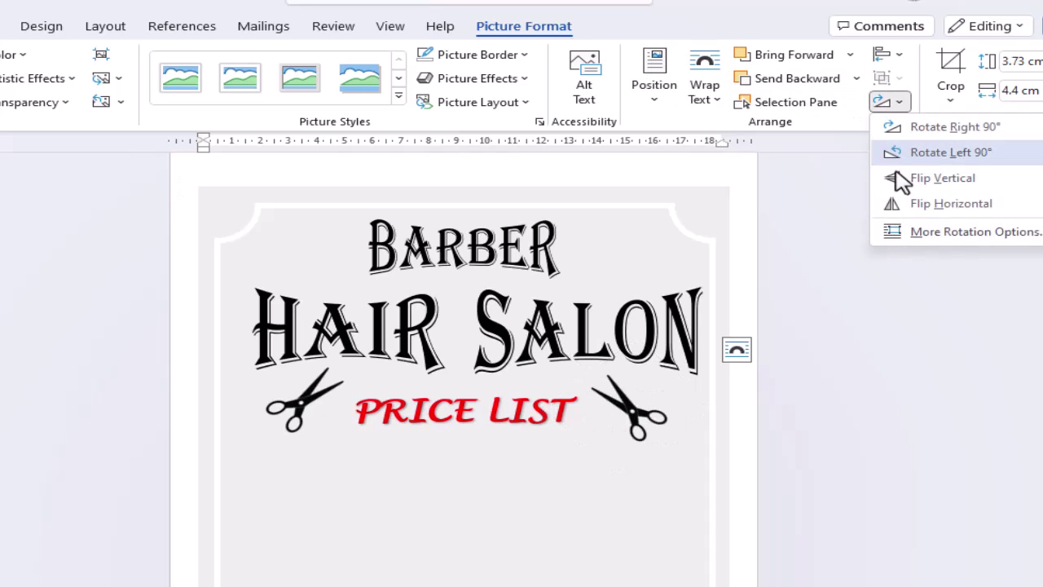
{"action": "left_click", "coordinate": [945, 204]}
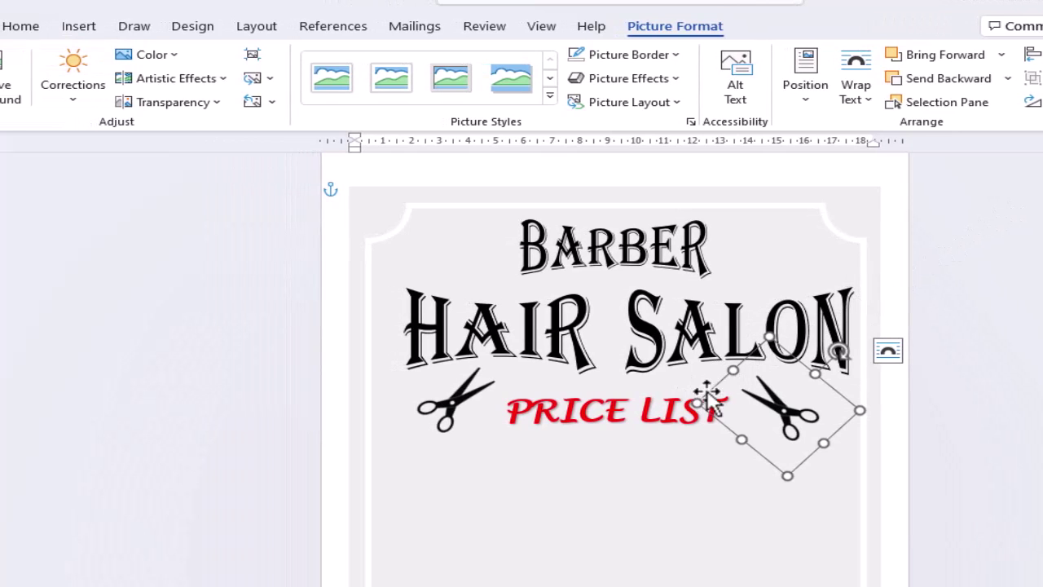
{"action": "left_click_drag", "start_coordinate": [715, 399], "coordinate": [722, 384]}
{"action": "left_click", "coordinate": [955, 403]}
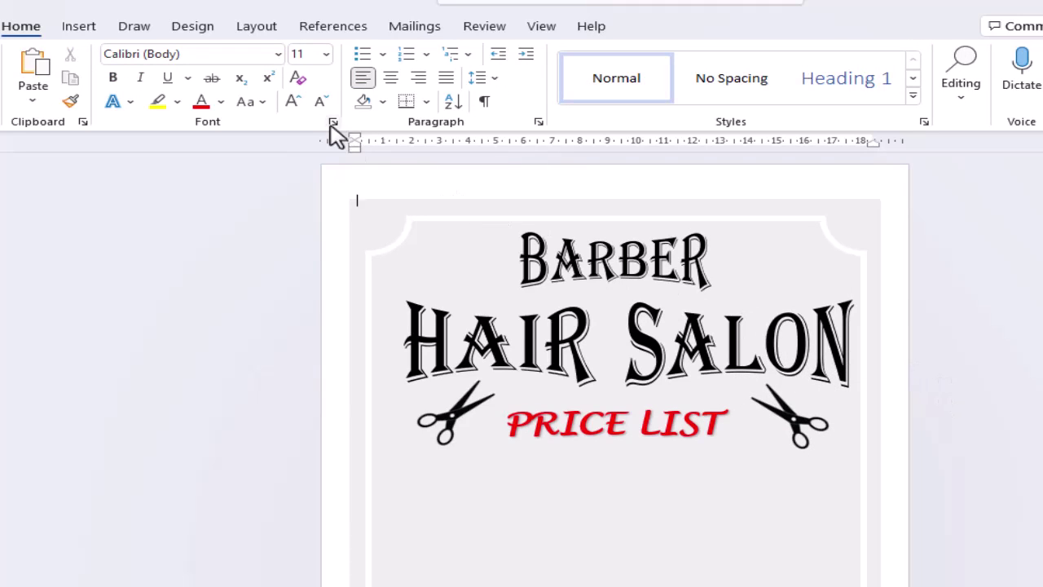
Insert a simple text box and move it below PRICE LIST
{"action": "left_click", "coordinate": [86, 34]}
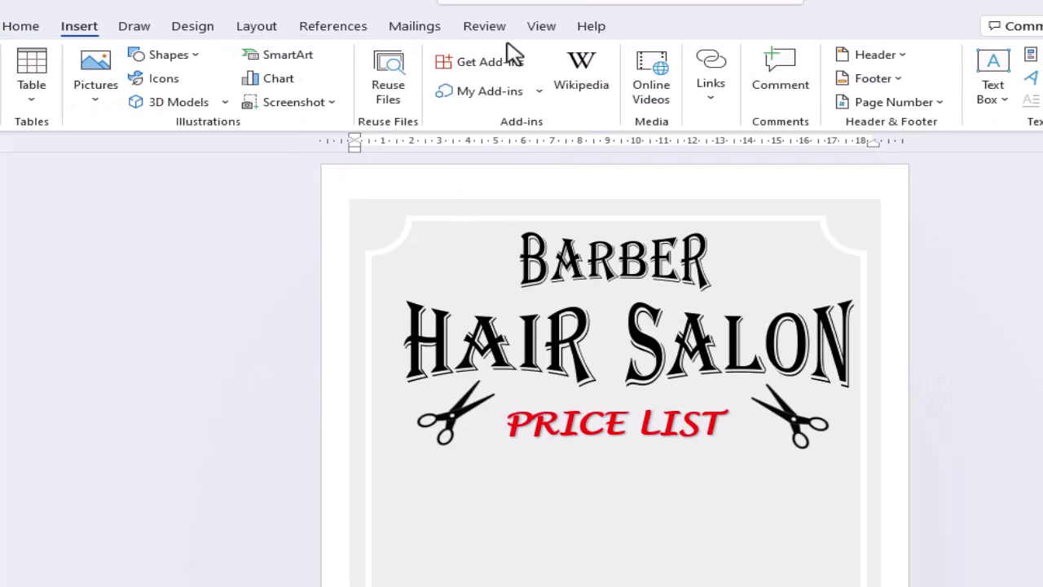
{"action": "left_click", "coordinate": [994, 75]}
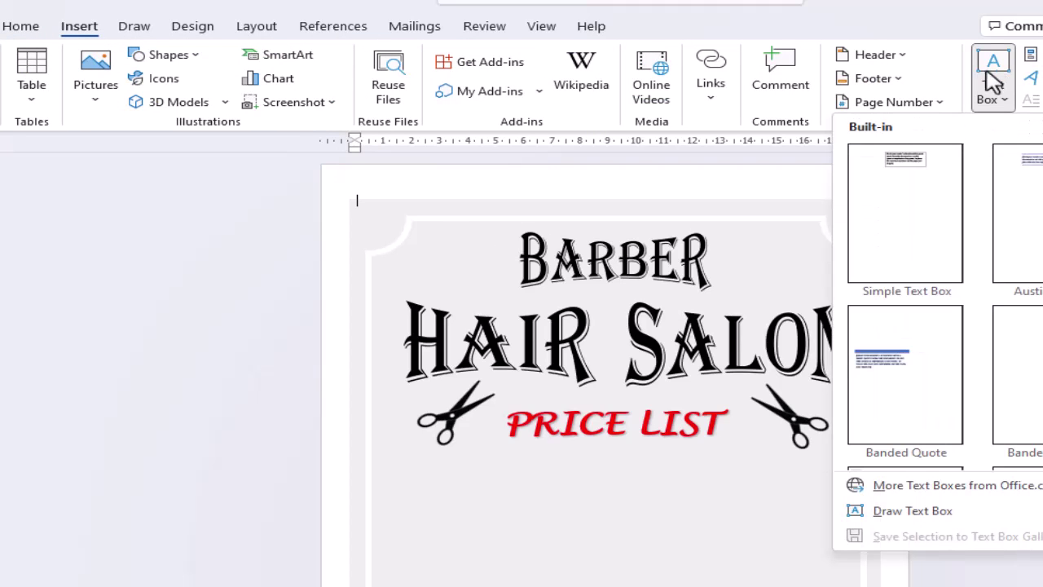
{"action": "left_click", "coordinate": [912, 204]}
{"action": "left_click_drag", "start_coordinate": [668, 282], "coordinate": [841, 531]}
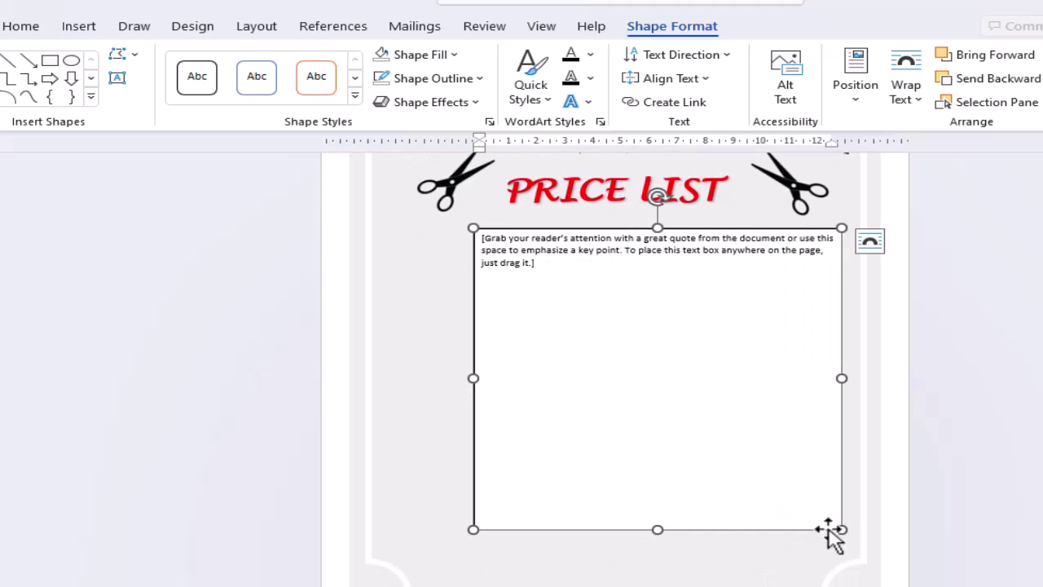
Set the text box font to Comic Sans MS at size 26
{"action": "left_click", "coordinate": [22, 27]}
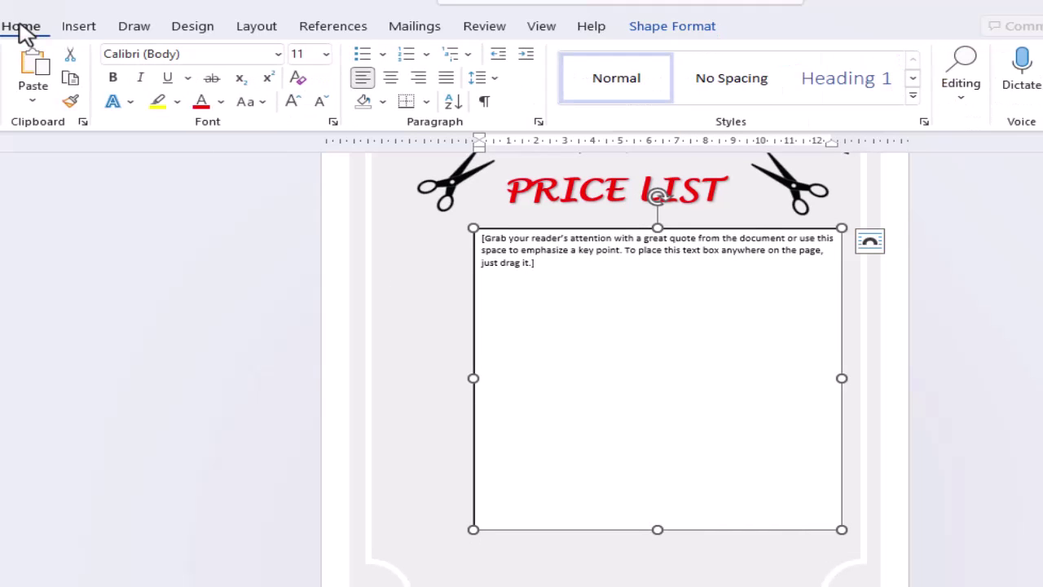
{"action": "left_click", "coordinate": [279, 55]}
{"action": "left_click_drag", "start_coordinate": [411, 86], "coordinate": [396, 174]}
{"action": "left_click", "coordinate": [346, 218]}
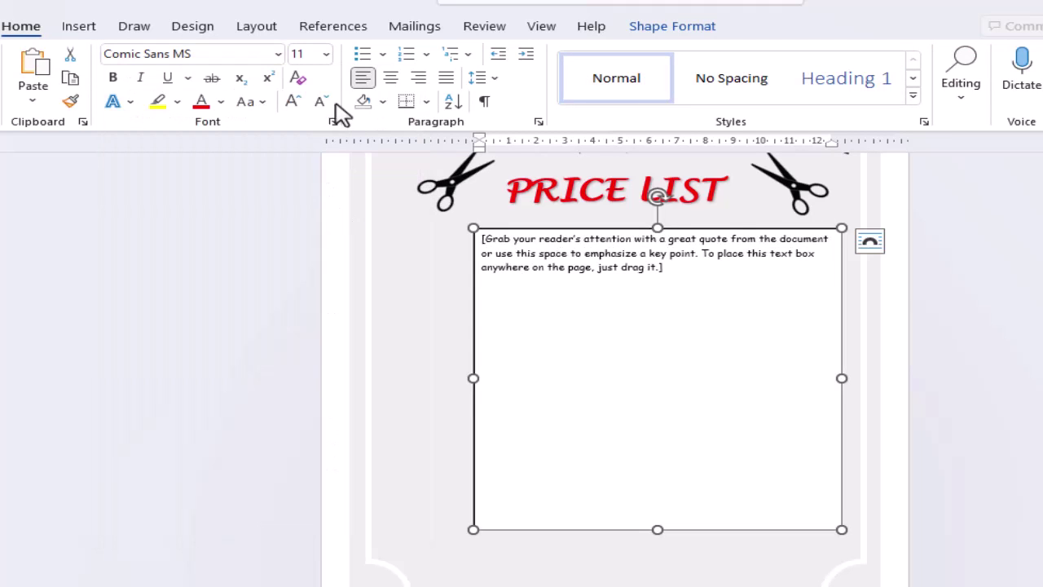
{"action": "left_click", "coordinate": [326, 54]}
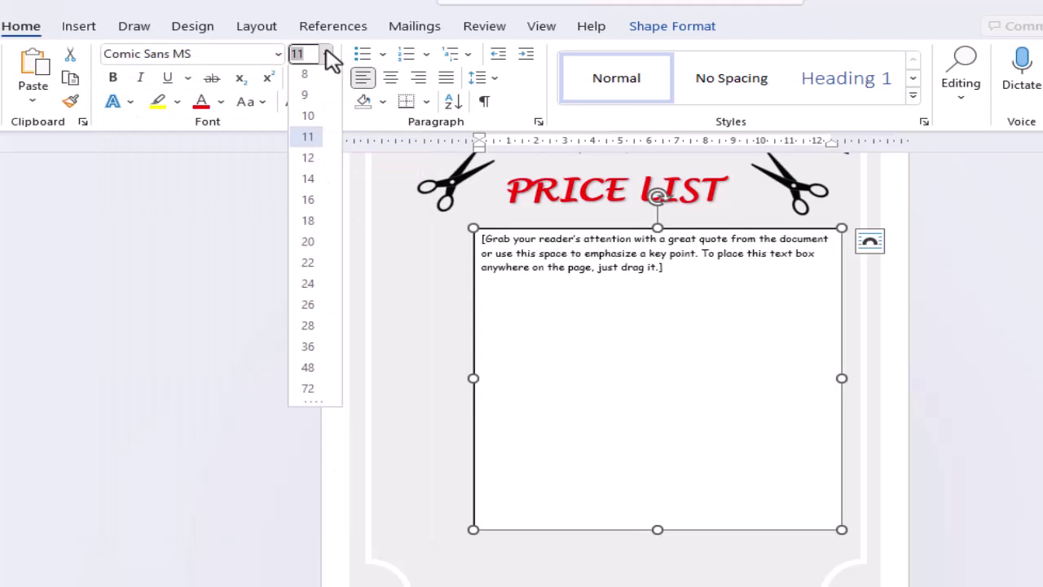
{"action": "left_click", "coordinate": [308, 309]}
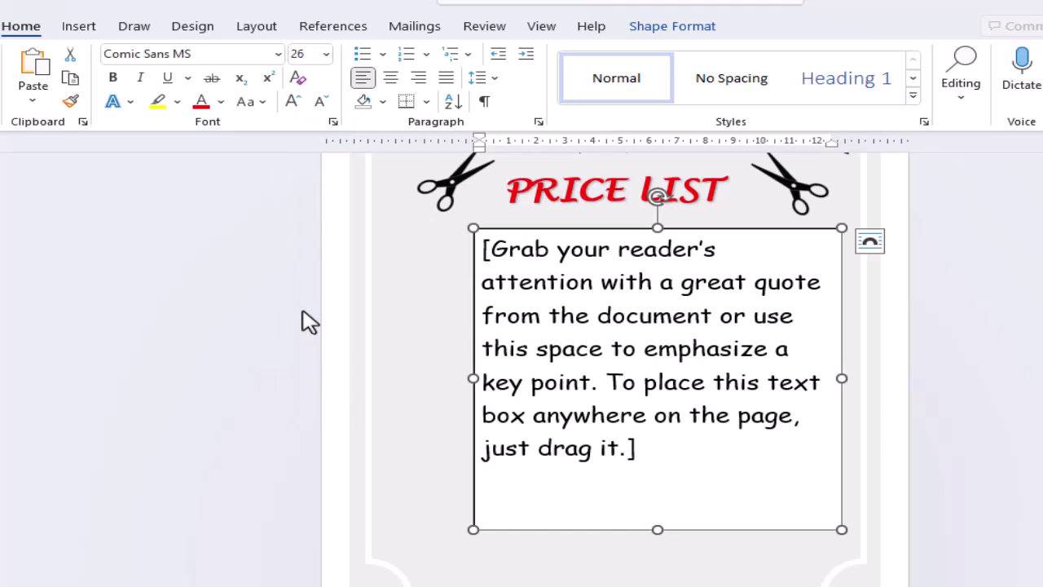
Give the text box No Fill and No Outline
{"action": "left_click", "coordinate": [651, 27]}
{"action": "left_click", "coordinate": [453, 56]}
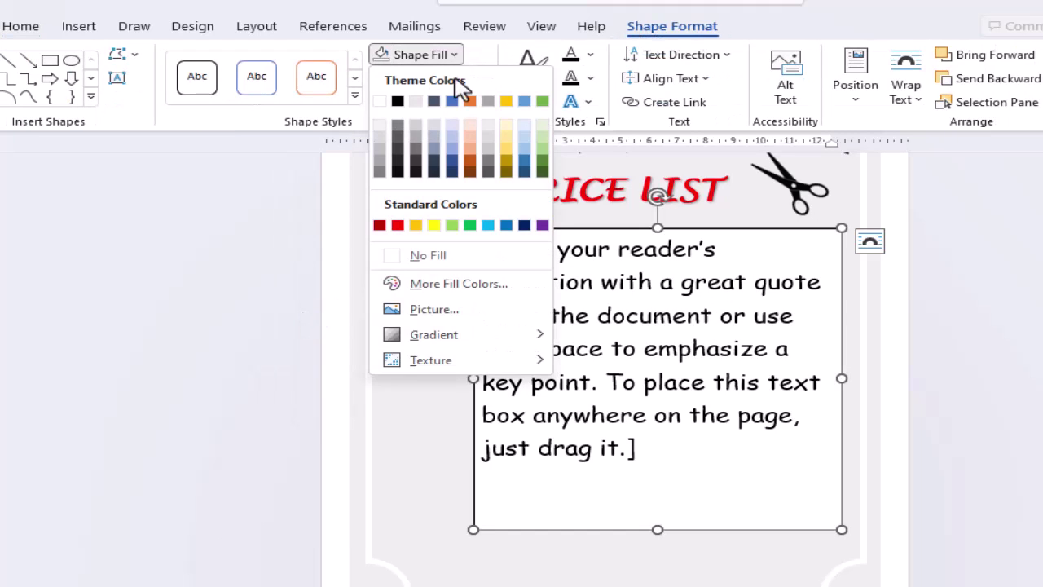
{"action": "left_click", "coordinate": [441, 258]}
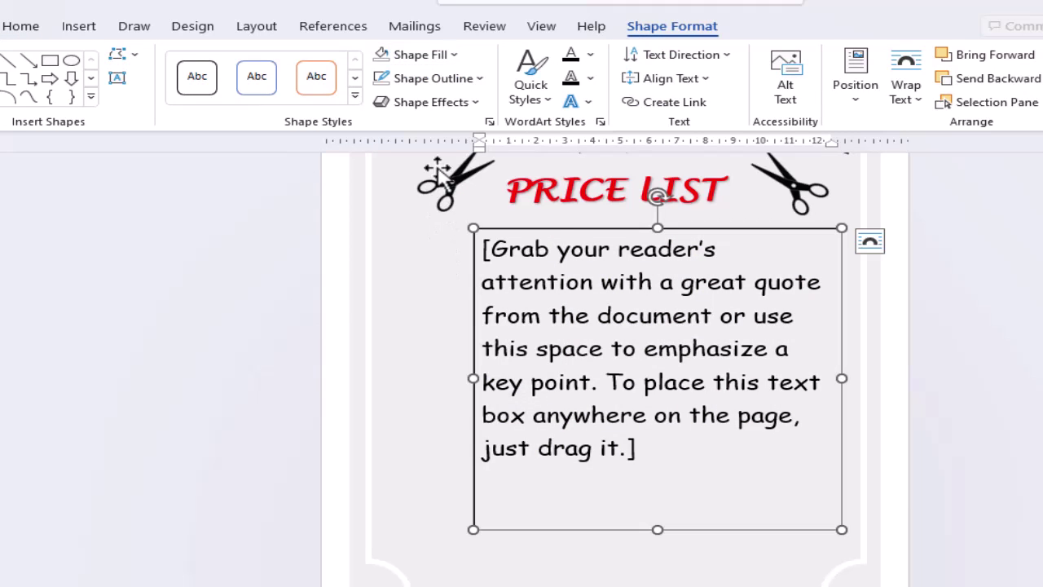
{"action": "left_click", "coordinate": [436, 80]}
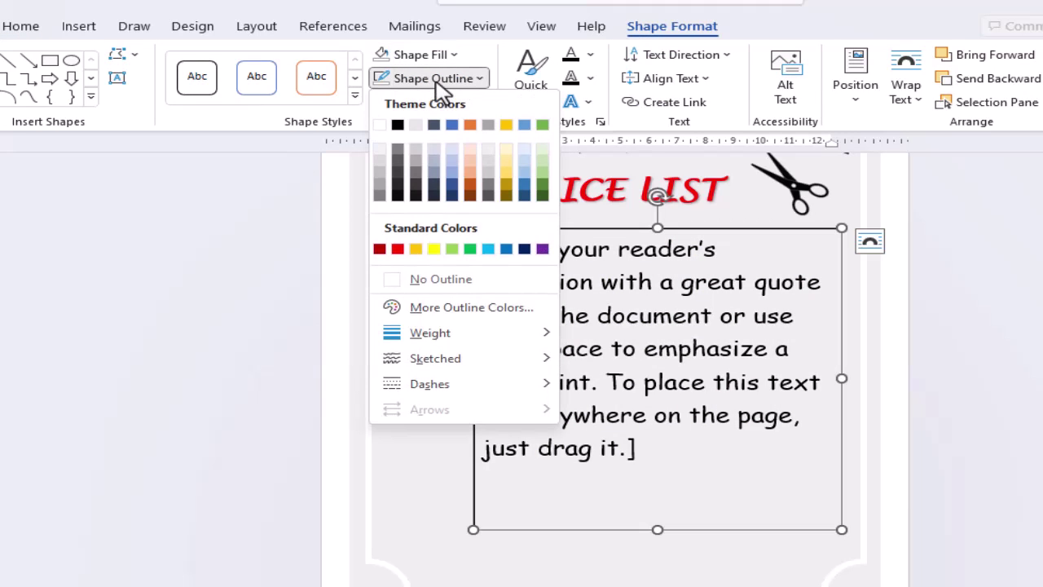
{"action": "left_click", "coordinate": [435, 279]}
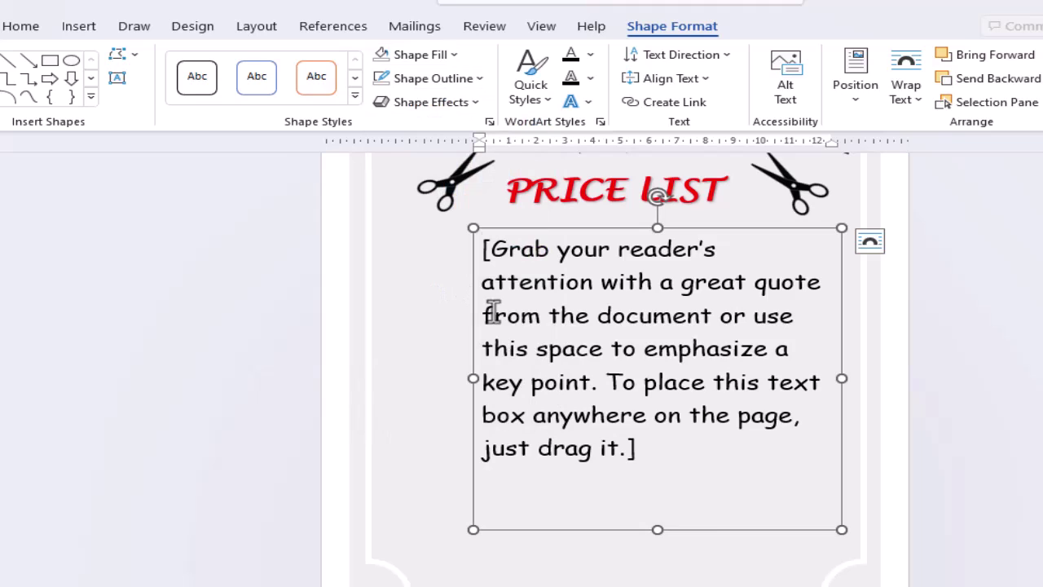
Replace the placeholder with tabbed lines RELAXER & STYLE £55 and CORNROW £75
{"action": "key", "text": "ctrl+a"}
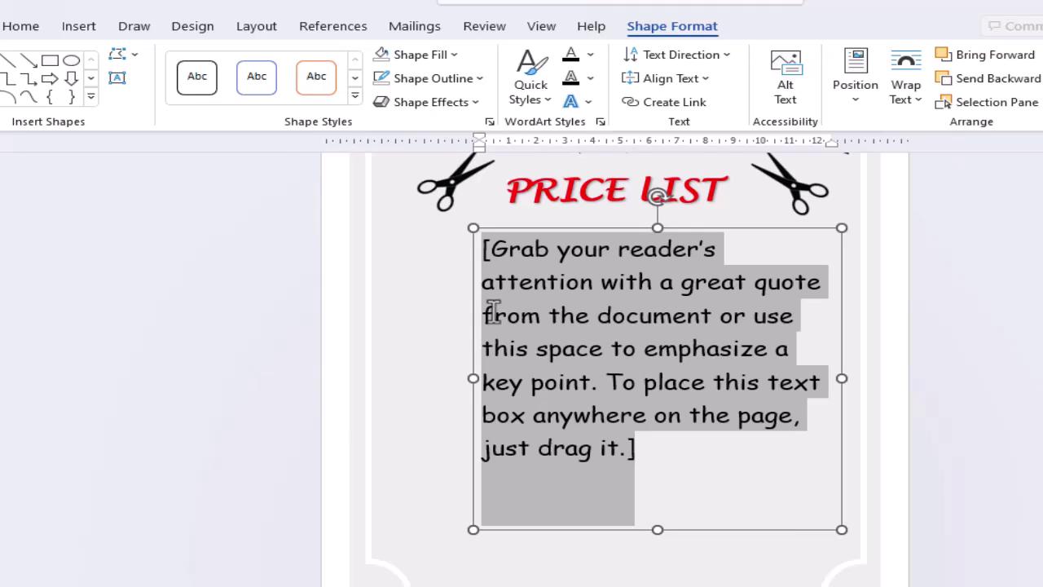
{"action": "type", "text": "RELAXER & STYLE"}
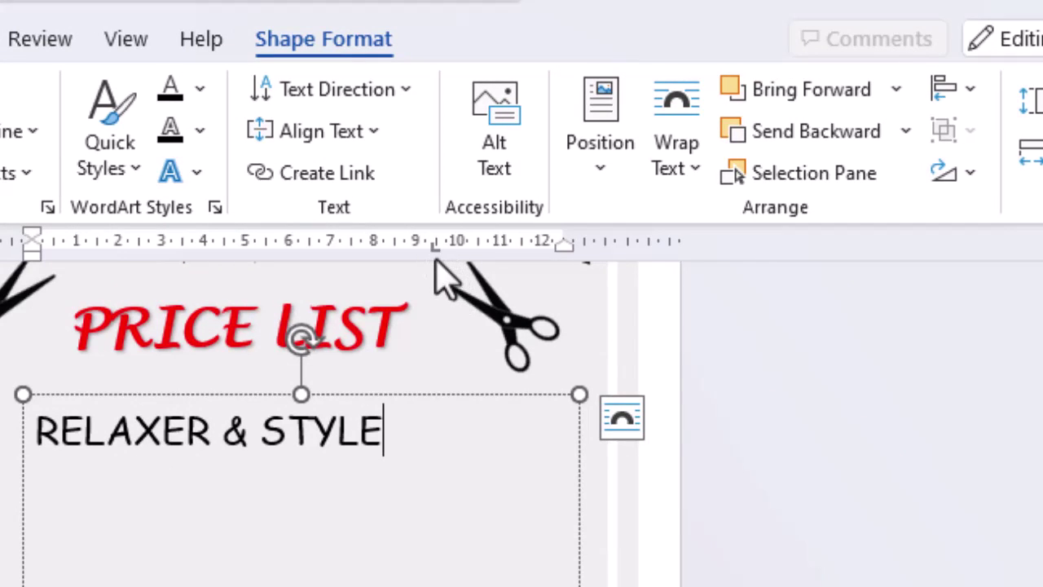
{"action": "key", "text": "Tab"}
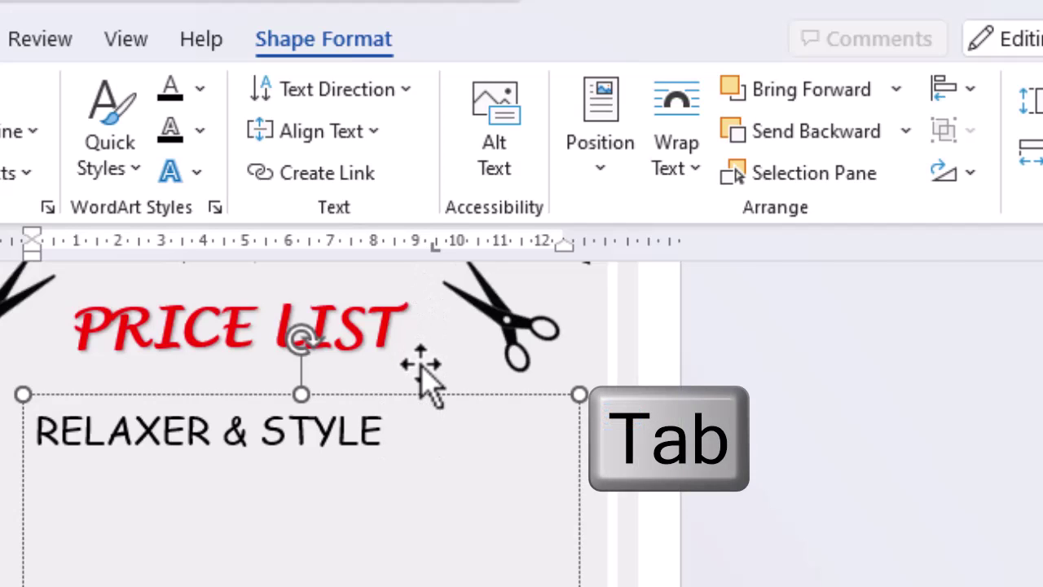
{"action": "type", "text": "£55"}
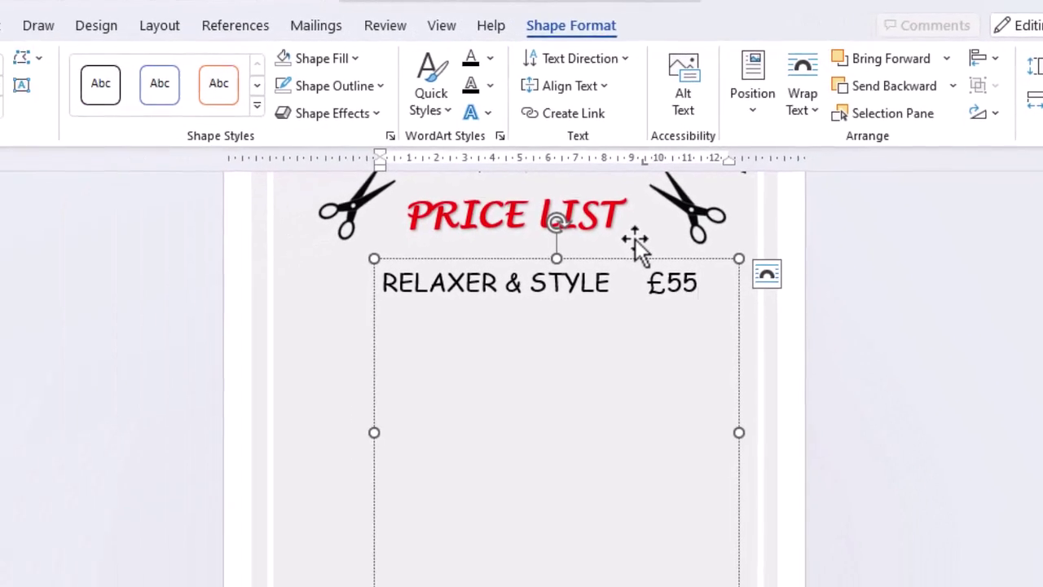
{"action": "key", "text": "Return"}
{"action": "type", "text": "CORNROW"}
{"action": "key", "text": "Tab"}
{"action": "type", "text": "£"}
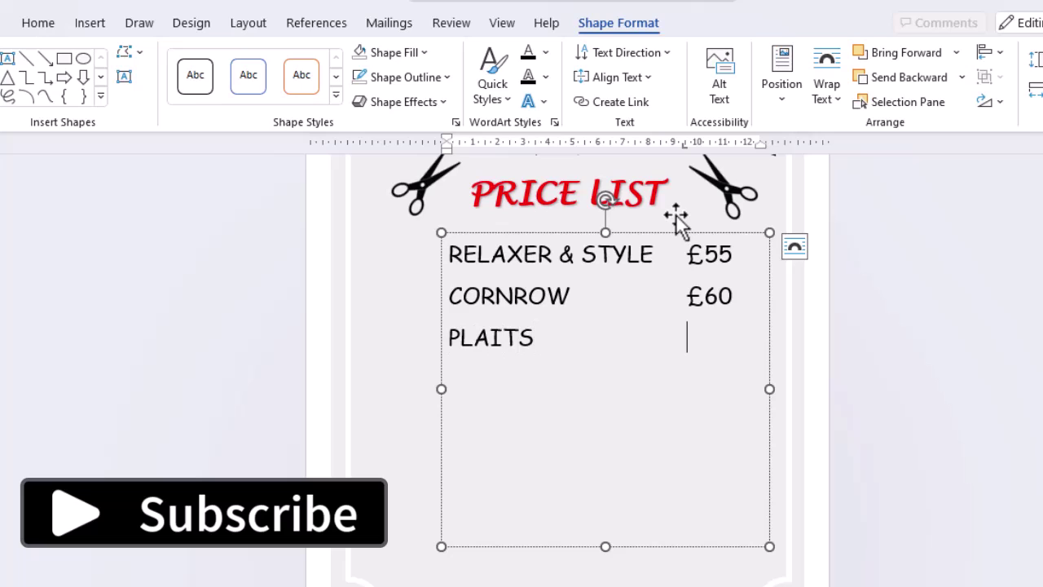
{"action": "type", "text": "£75"}
Add EXTENSIONS £80, CUT & SHAVE £20 and remaining services, lengthening the box to fit
{"action": "key", "text": "Return"}
{"action": "type", "text": "EXTE"}
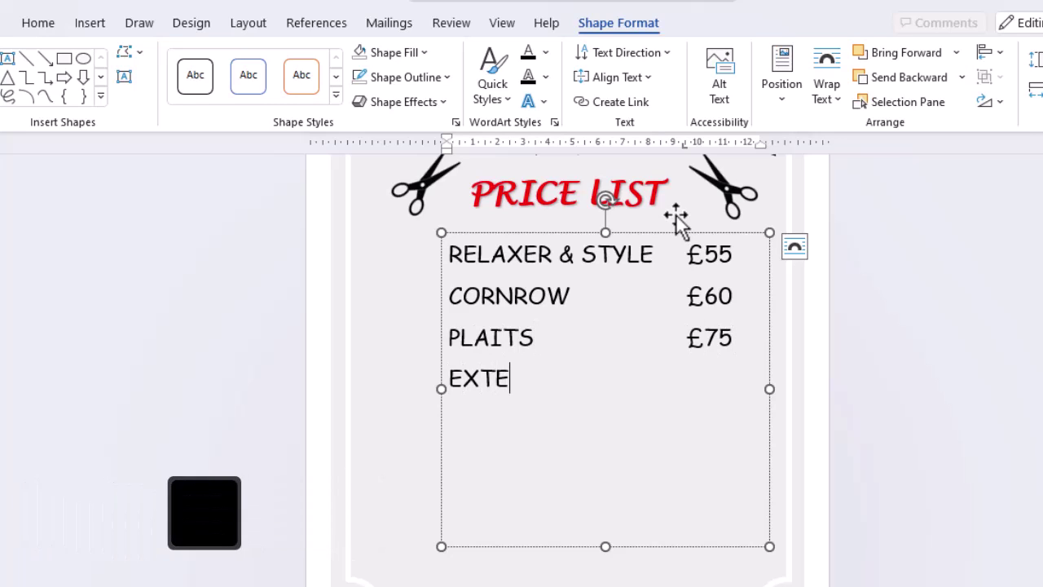
{"action": "type", "text": "NSIONS"}
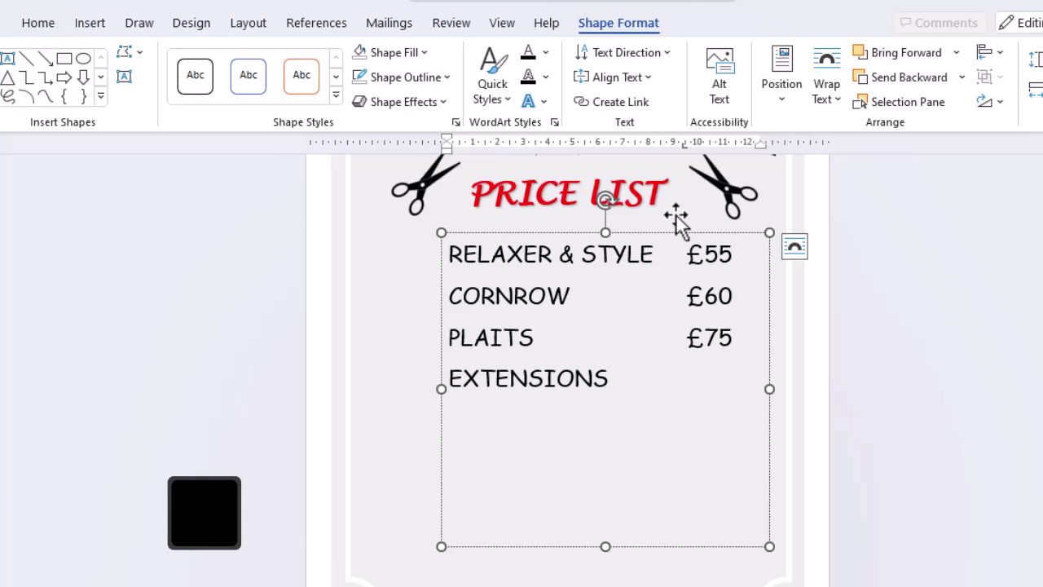
{"action": "type", "text": "\t£80"}
{"action": "key", "text": "Return"}
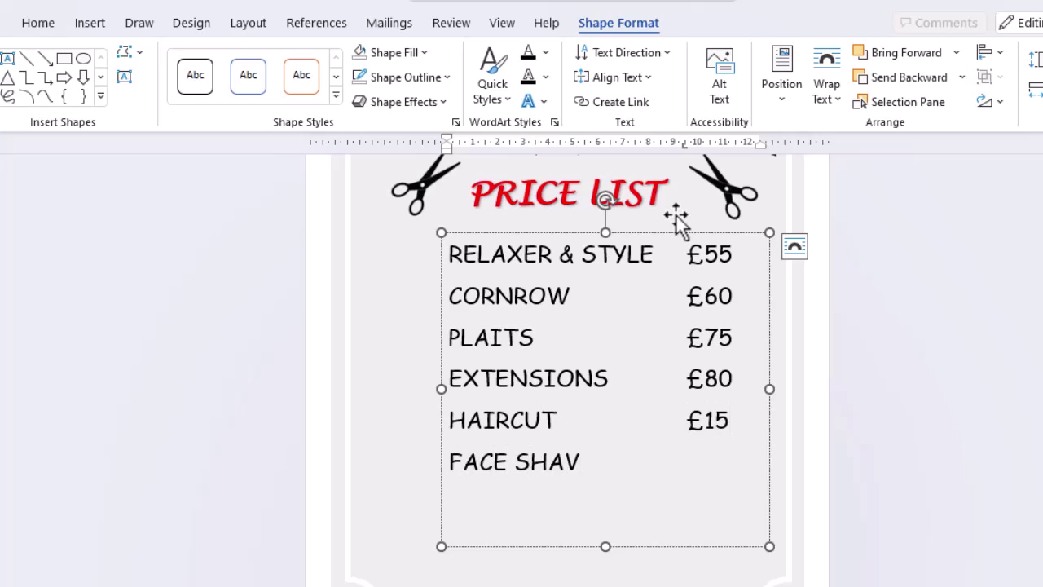
{"action": "type", "text": "£12"}
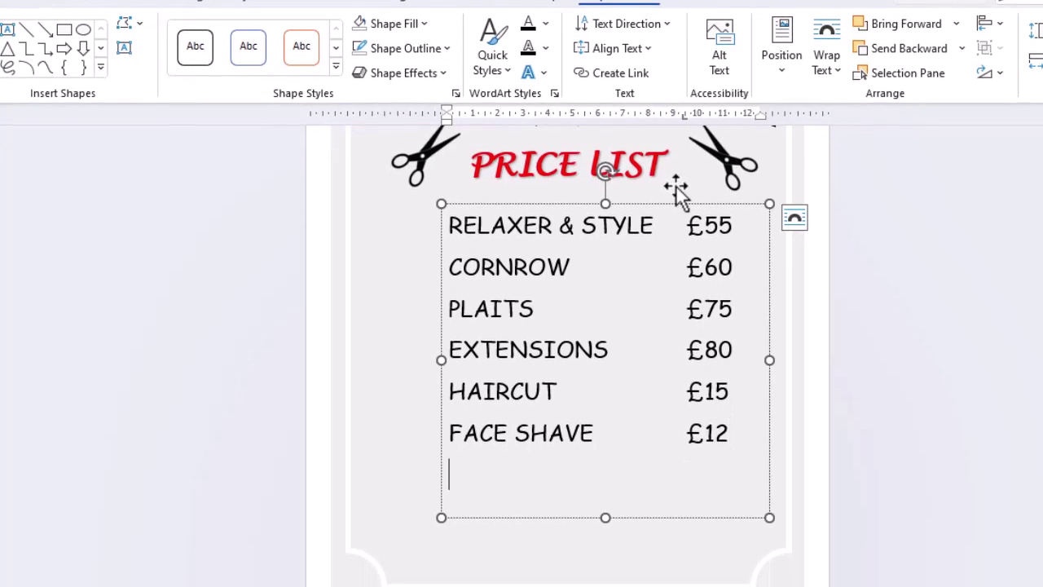
{"action": "type", "text": " CUT & SHAVE\t£"}
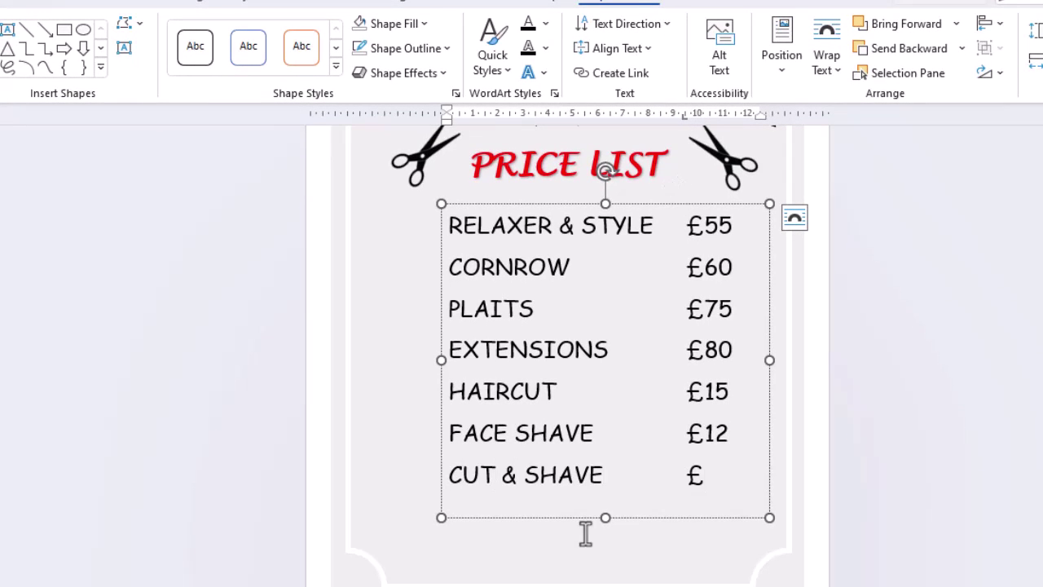
{"action": "type", "text": "20"}
{"action": "left_click_drag", "start_coordinate": [605, 517], "coordinate": [604, 574]}
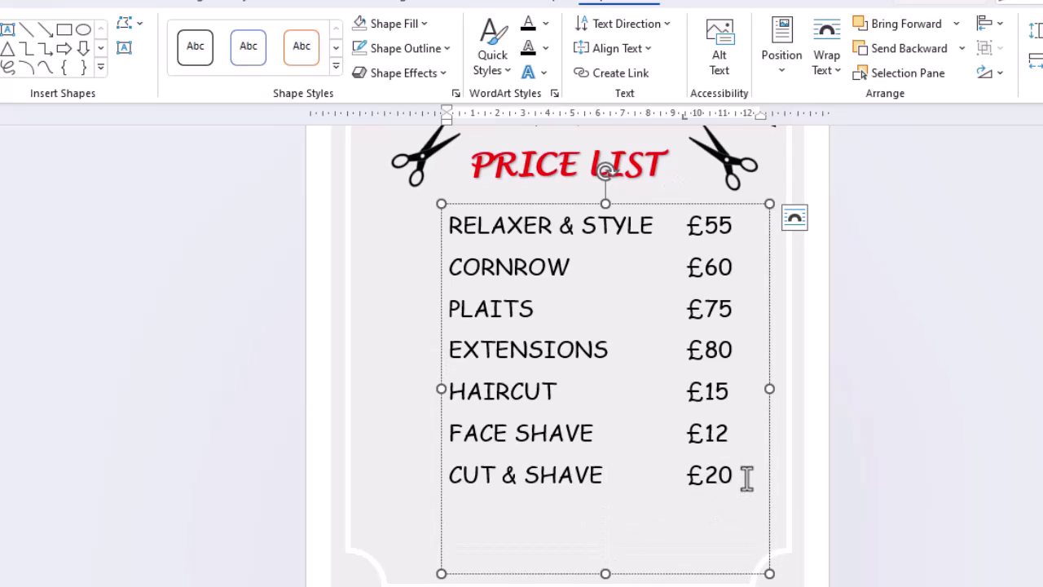
{"action": "type", "text": "EARD TRIM £8"}
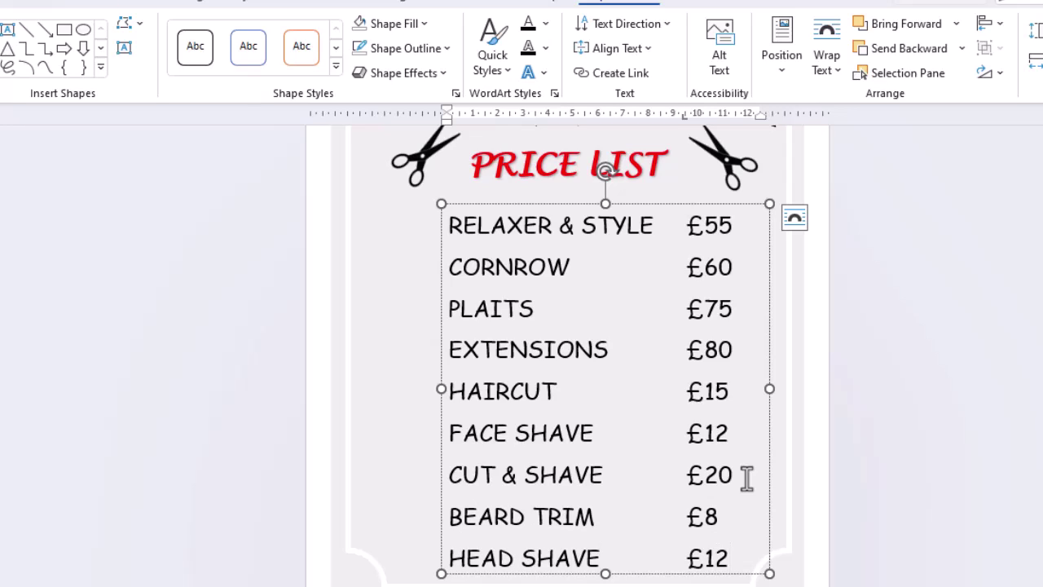
Colour the CORNROW, EXTENSIONS, FACE SHAVE and BEARD TRIM lines red
{"action": "key", "text": "ctrl"}
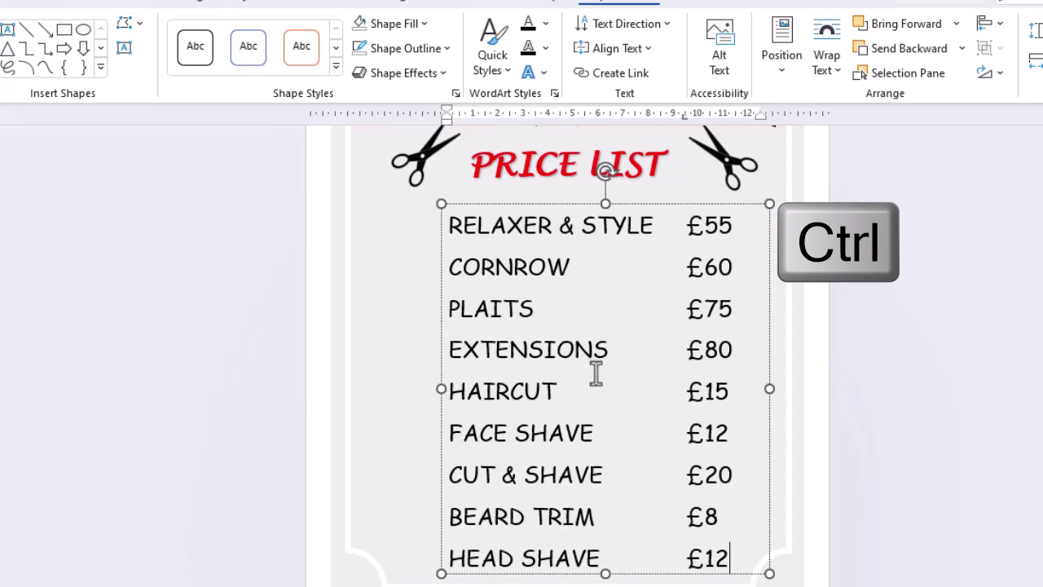
{"action": "left_click_drag", "start_coordinate": [449, 268], "coordinate": [733, 277]}
{"action": "left_click_drag", "start_coordinate": [455, 352], "coordinate": [738, 350]}
{"action": "left_click_drag", "start_coordinate": [459, 434], "coordinate": [725, 433]}
{"action": "left_click_drag", "start_coordinate": [451, 517], "coordinate": [719, 513]}
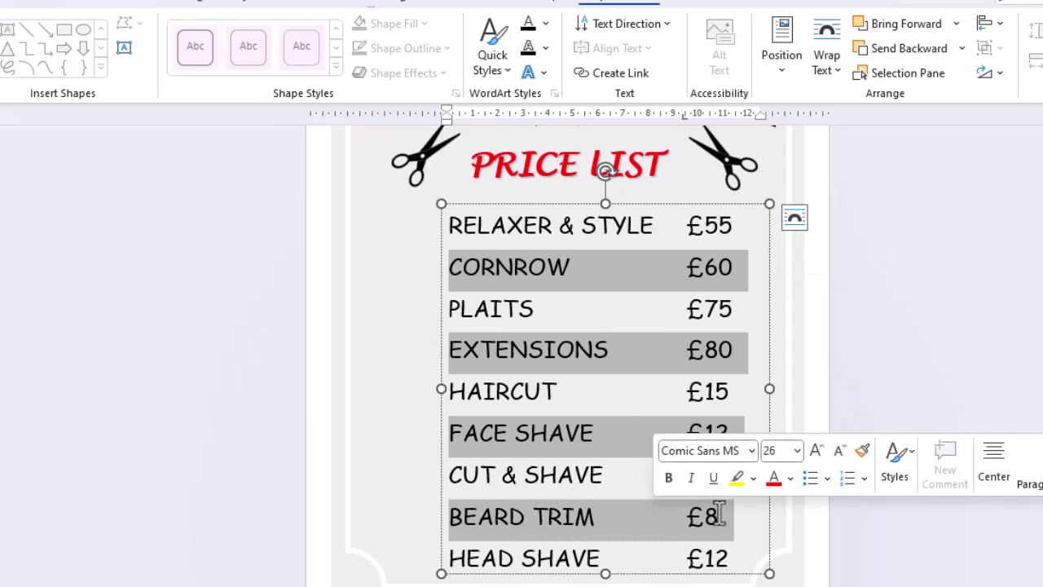
{"action": "left_click", "coordinate": [772, 481]}
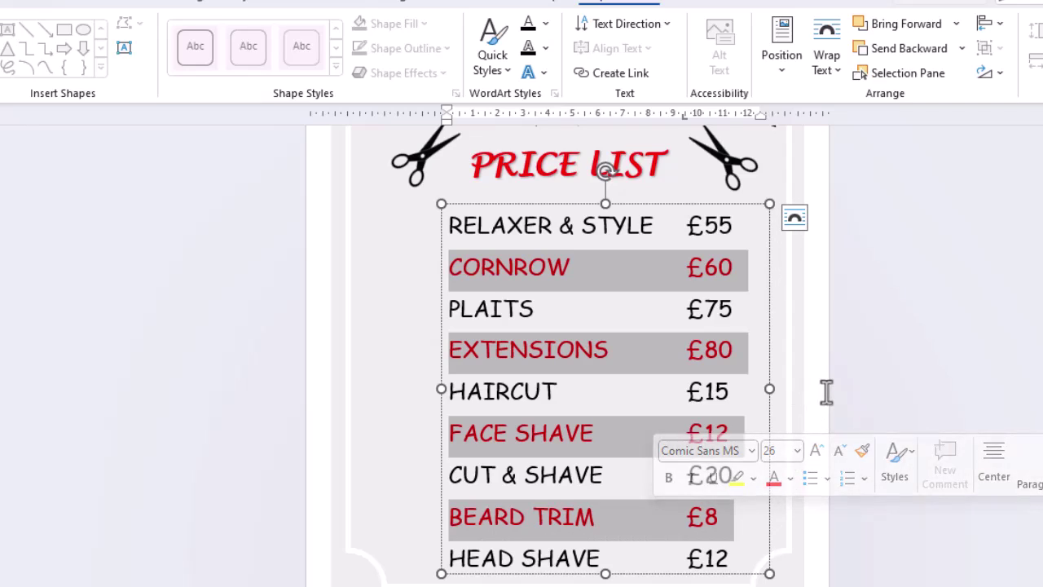
Deselect the text box and zoom out to view the whole price list
{"action": "left_click", "coordinate": [844, 371]}
{"action": "scroll", "coordinate": [844, 371], "scroll_direction": "up", "scroll_amount": 3}
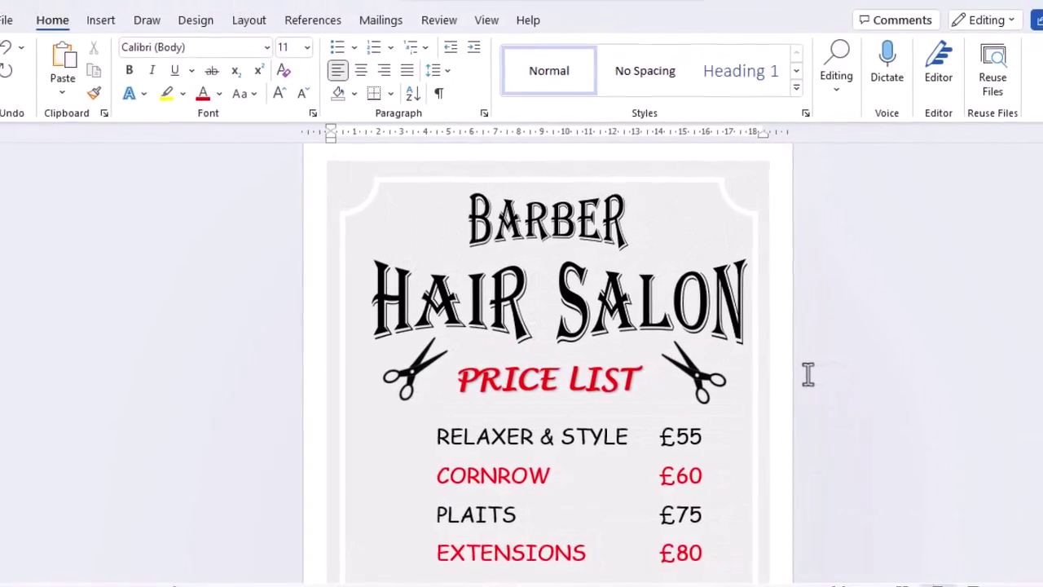
{"action": "left_click", "coordinate": [984, 585]}
{"action": "left_click", "coordinate": [984, 586]}
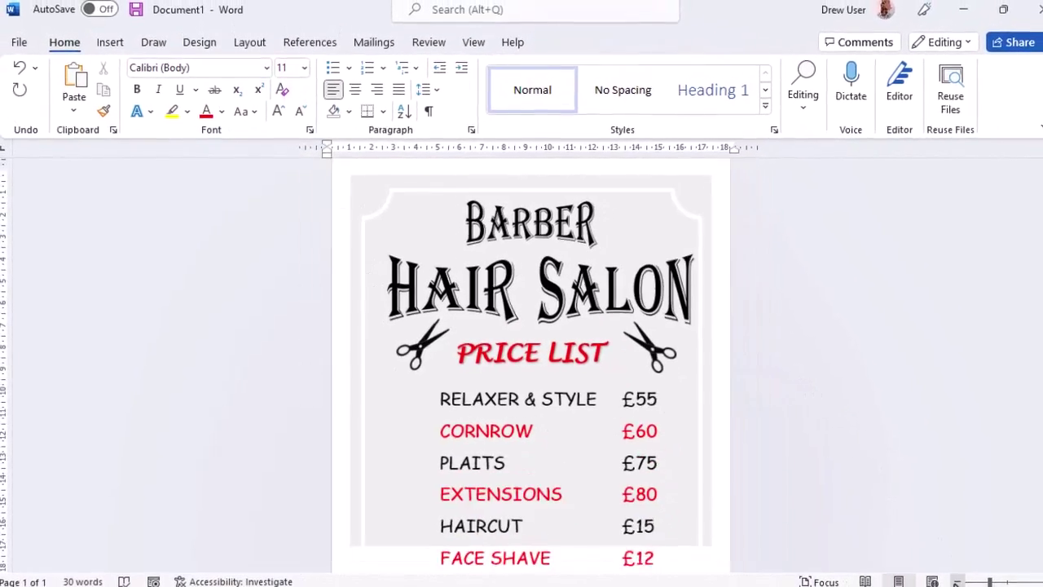
{"action": "left_click", "coordinate": [949, 580]}
{"action": "left_click", "coordinate": [949, 580]}
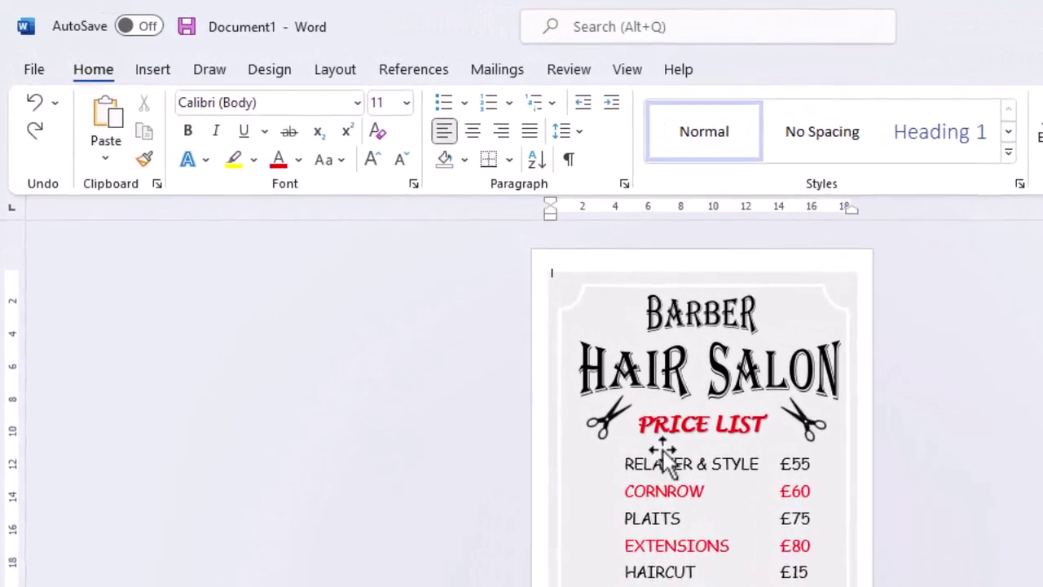
Insert the Carousel barber pole picture from this computer and float it in front of text
{"action": "left_click", "coordinate": [152, 72]}
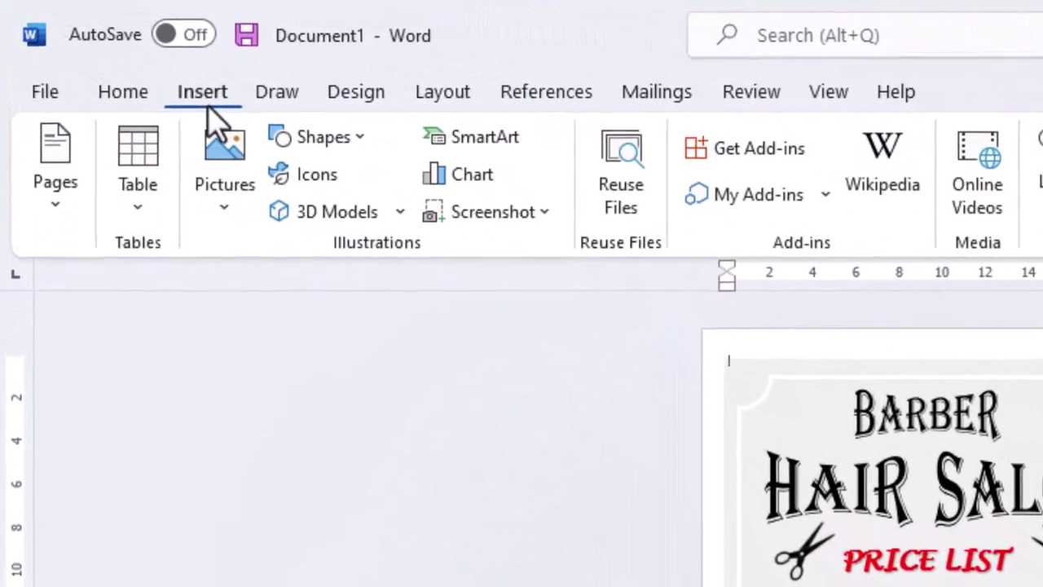
{"action": "left_click", "coordinate": [226, 210]}
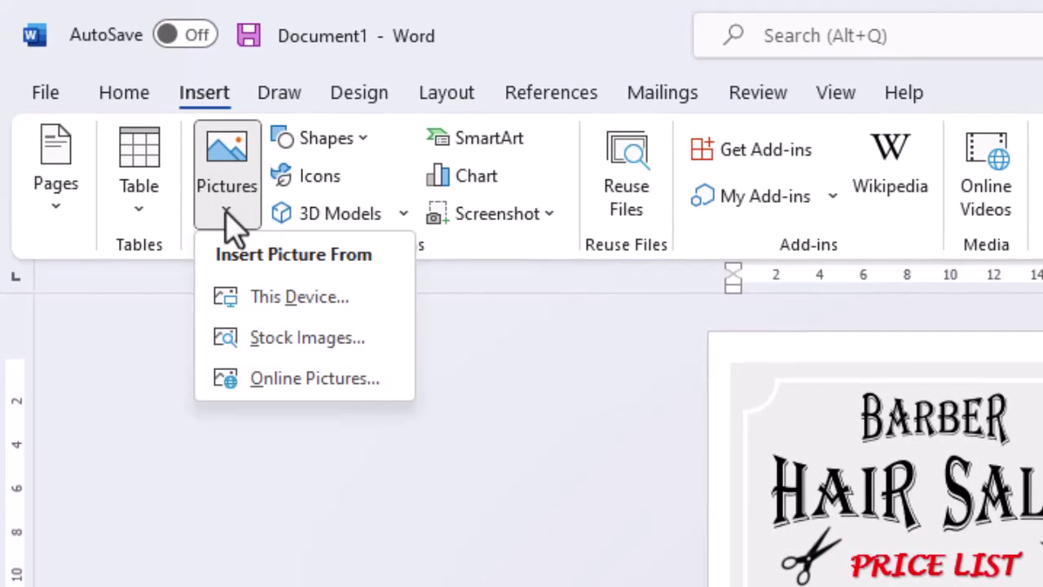
{"action": "left_click", "coordinate": [230, 298]}
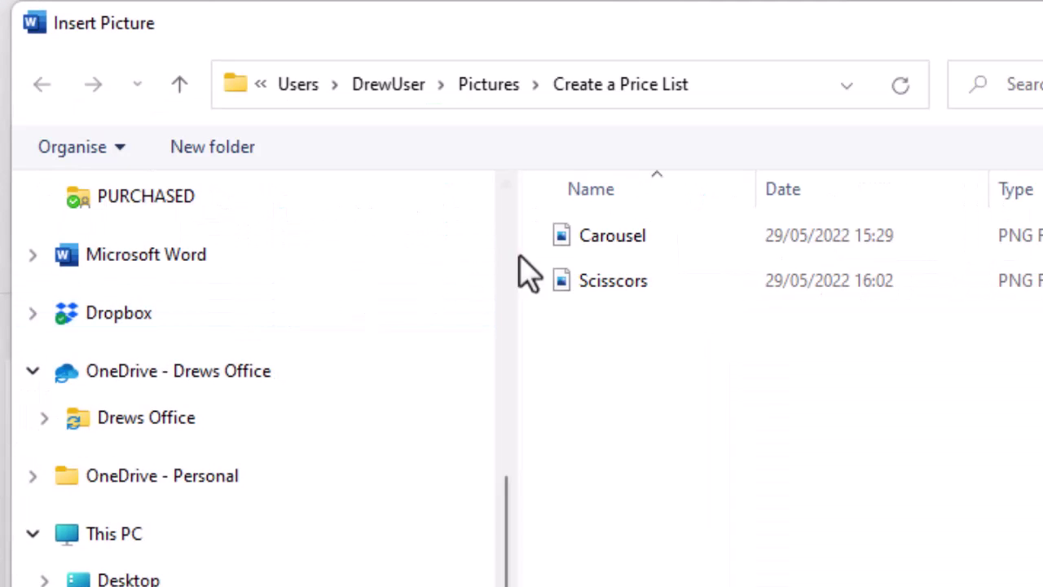
{"action": "left_click", "coordinate": [632, 238]}
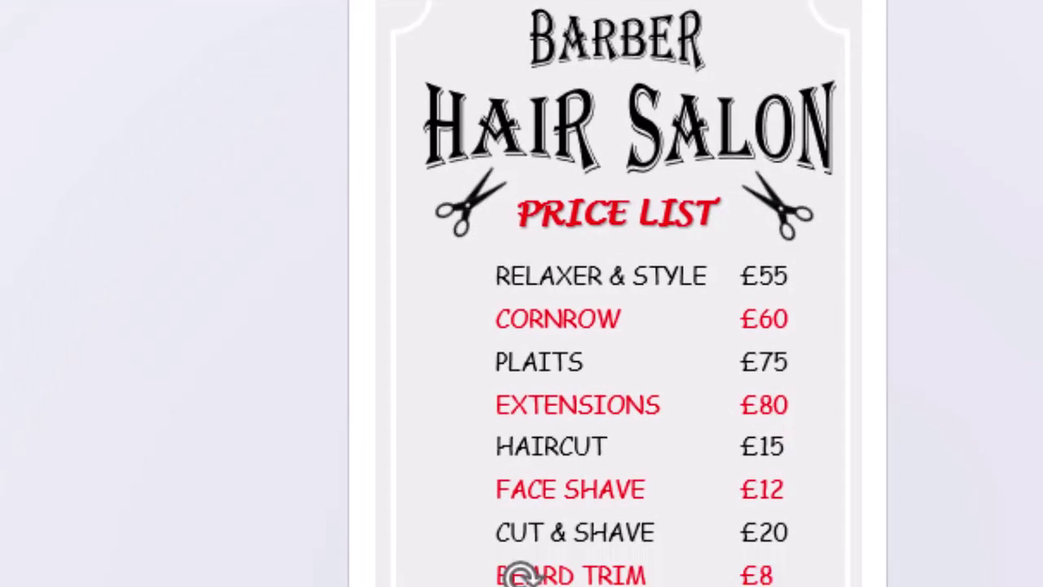
{"action": "left_click", "coordinate": [568, 538]}
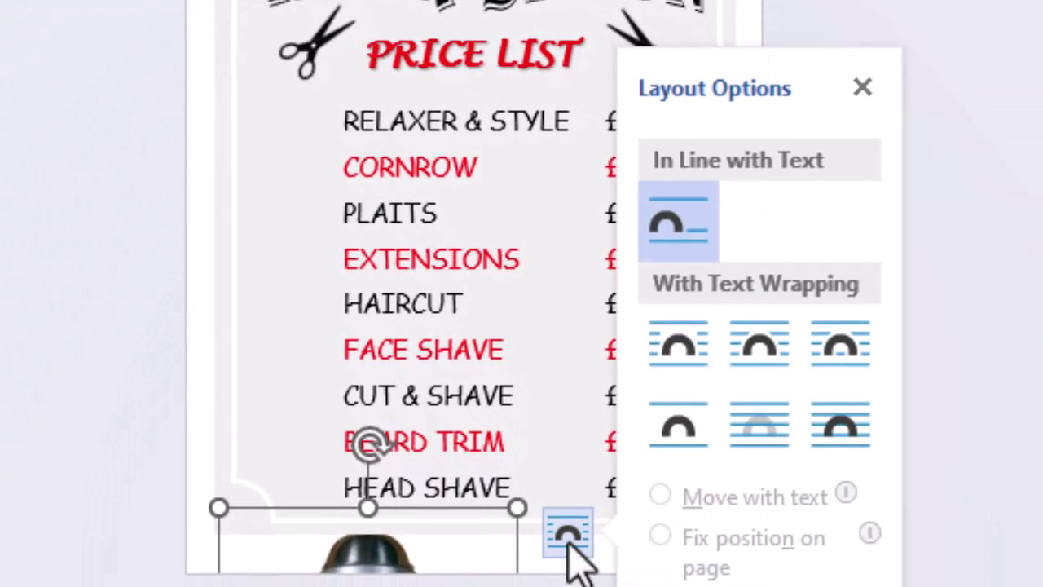
{"action": "left_click", "coordinate": [831, 432]}
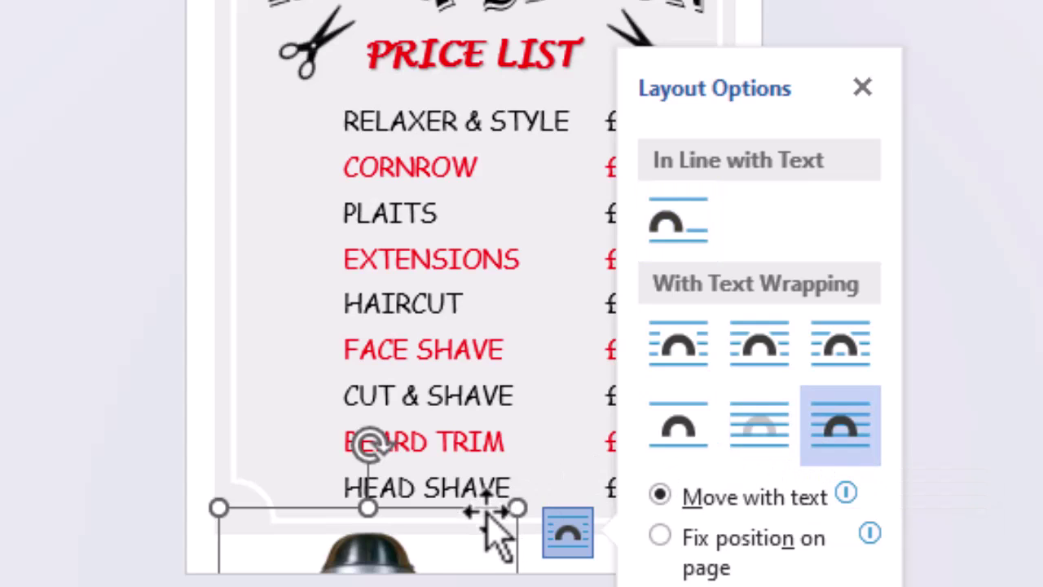